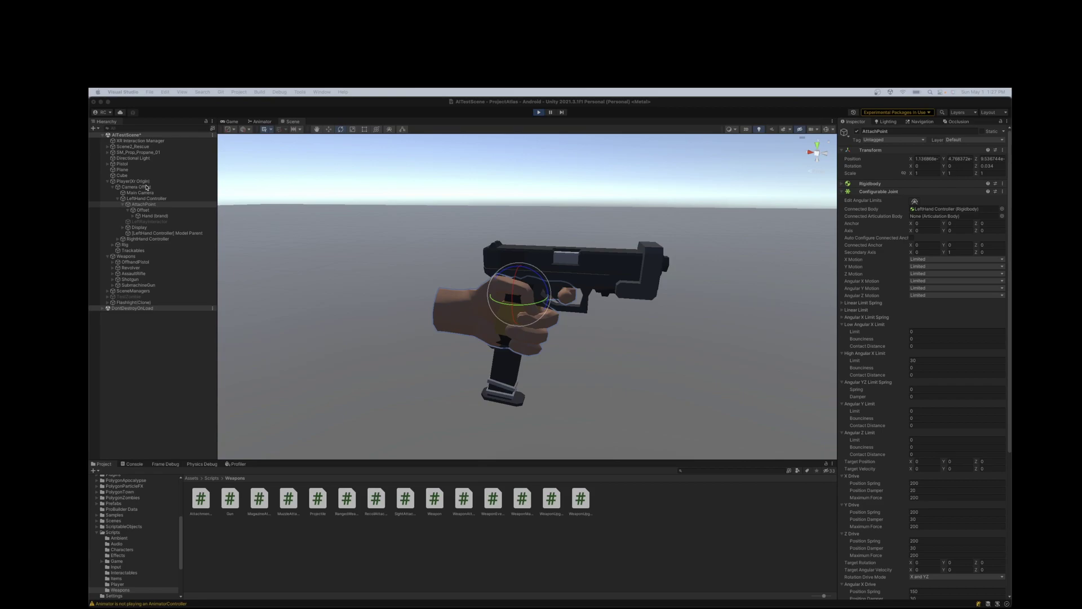
Step: Return to Unity and select the LeftHand Controller under Player (XR Origin) to inspect it
click(139, 181)
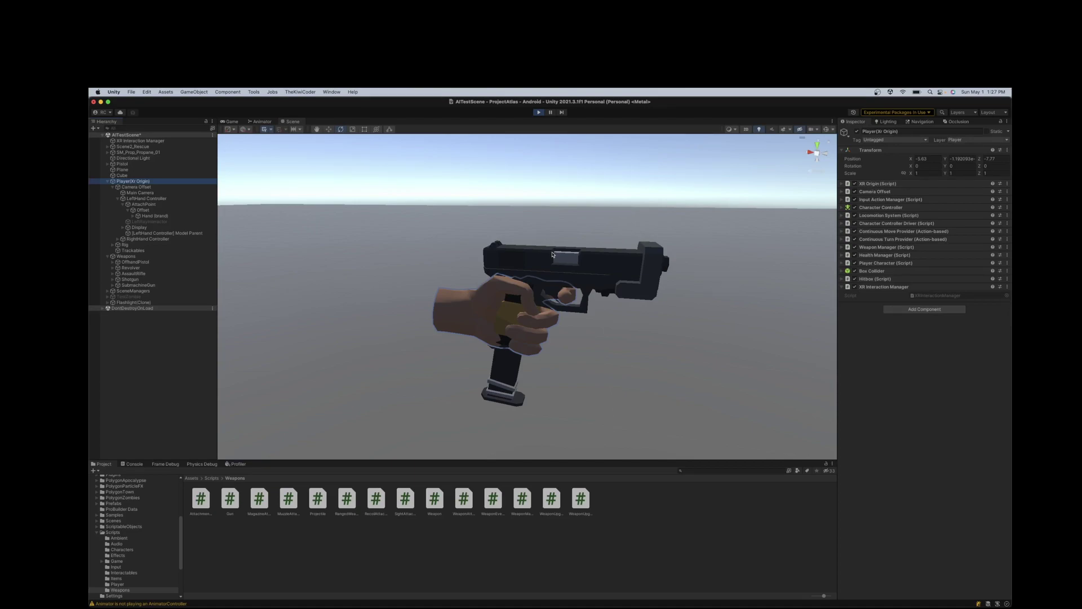
click(145, 198)
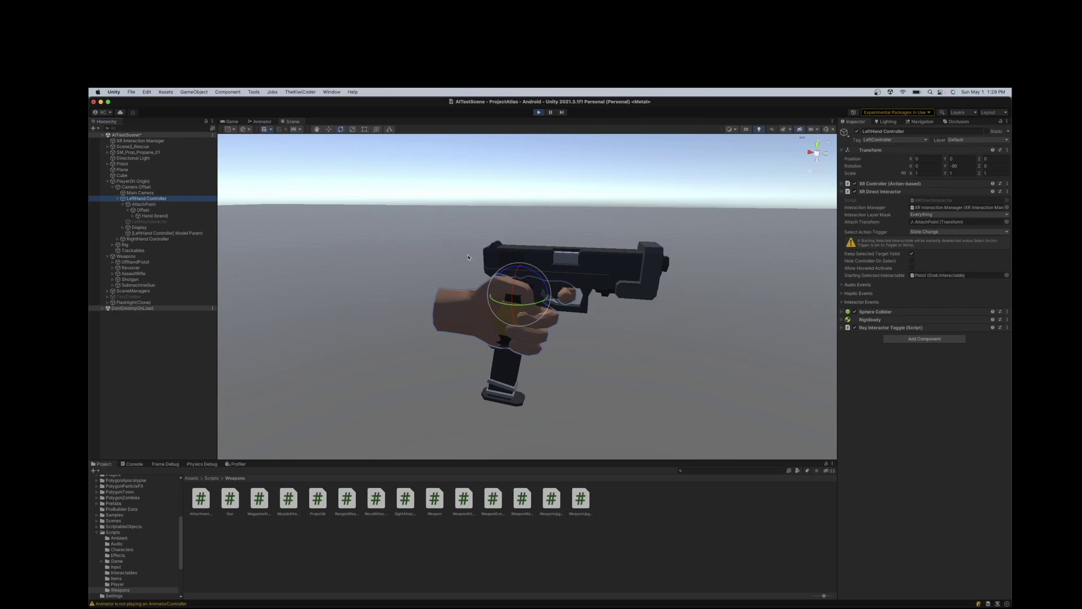
Step: Nudge the LeftHand Controller and pistol along X to 0.0112, undoing stray moves
click(329, 130)
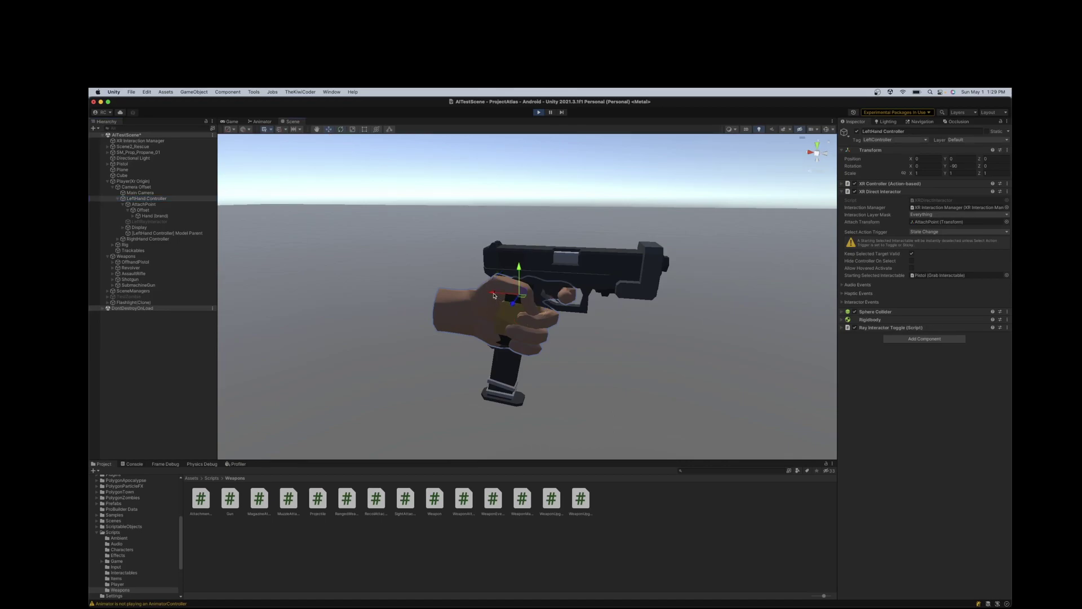
drag(493, 296, 420, 300)
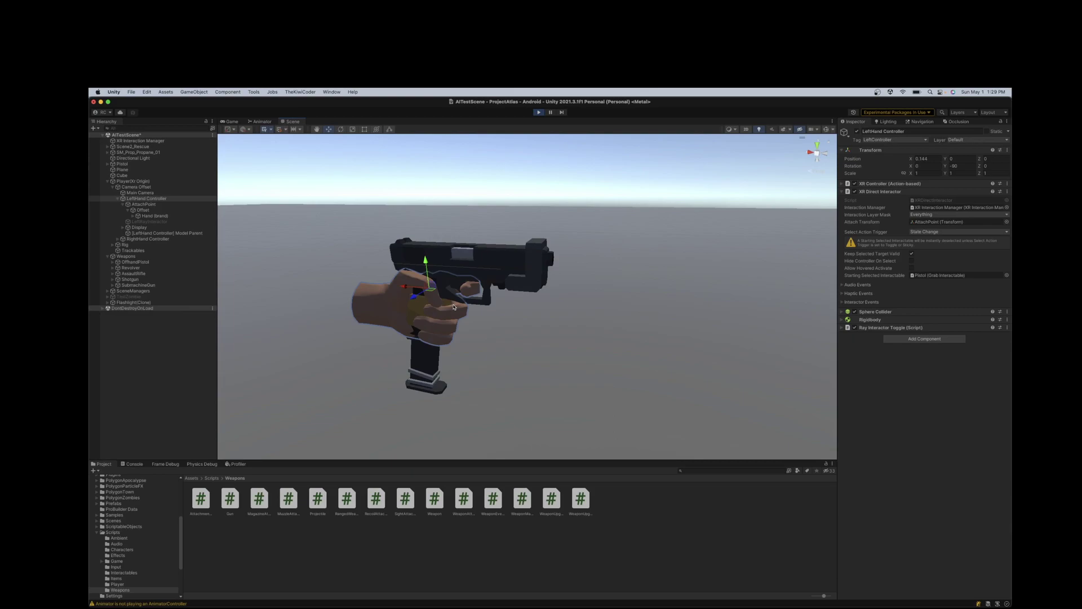
key(super+z)
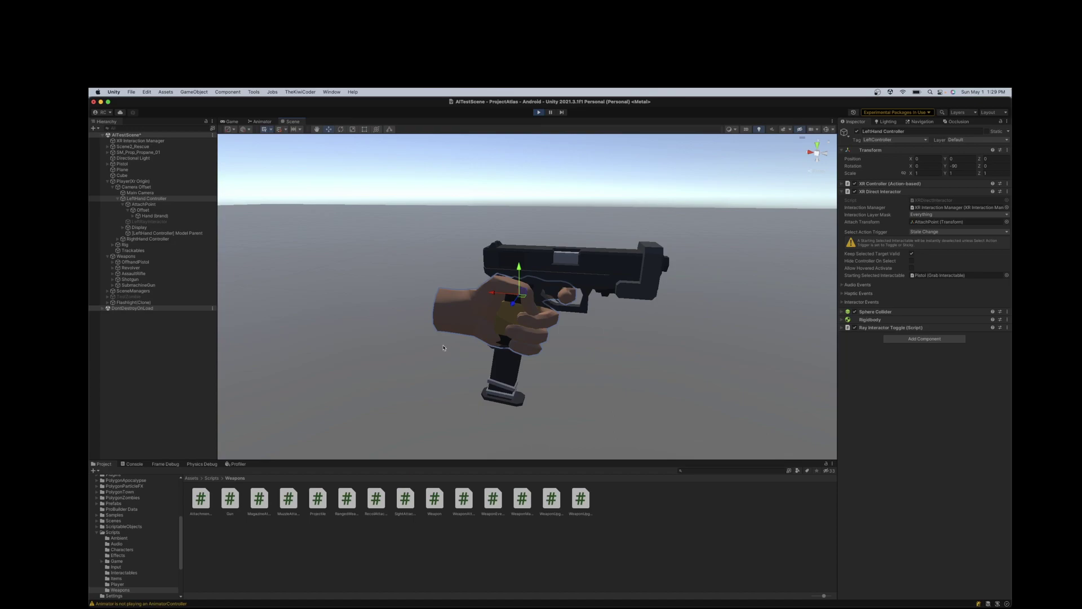
drag(495, 296, 520, 273)
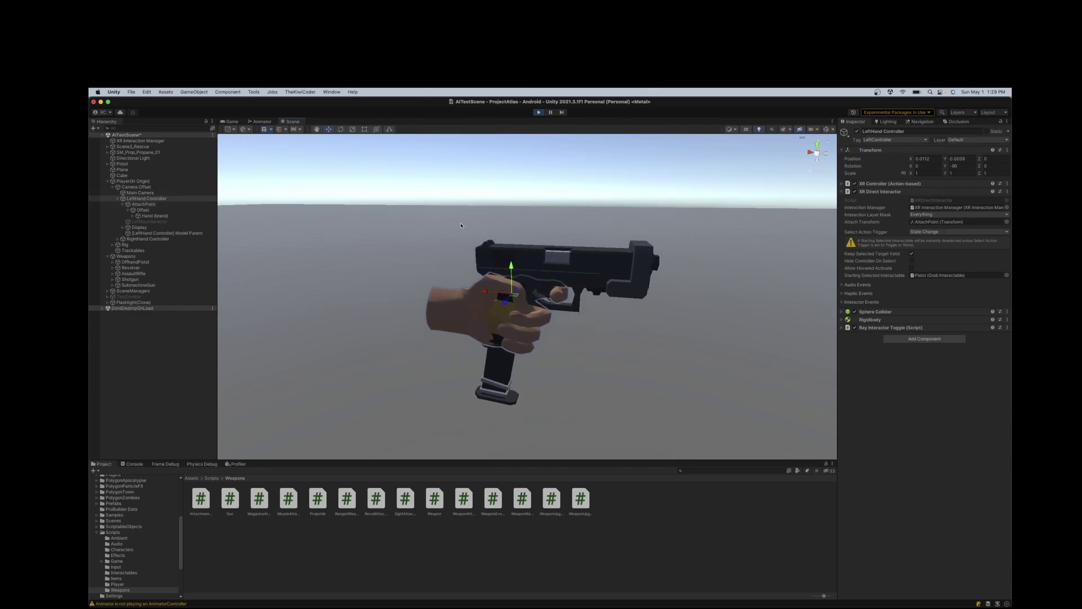
key(super+z)
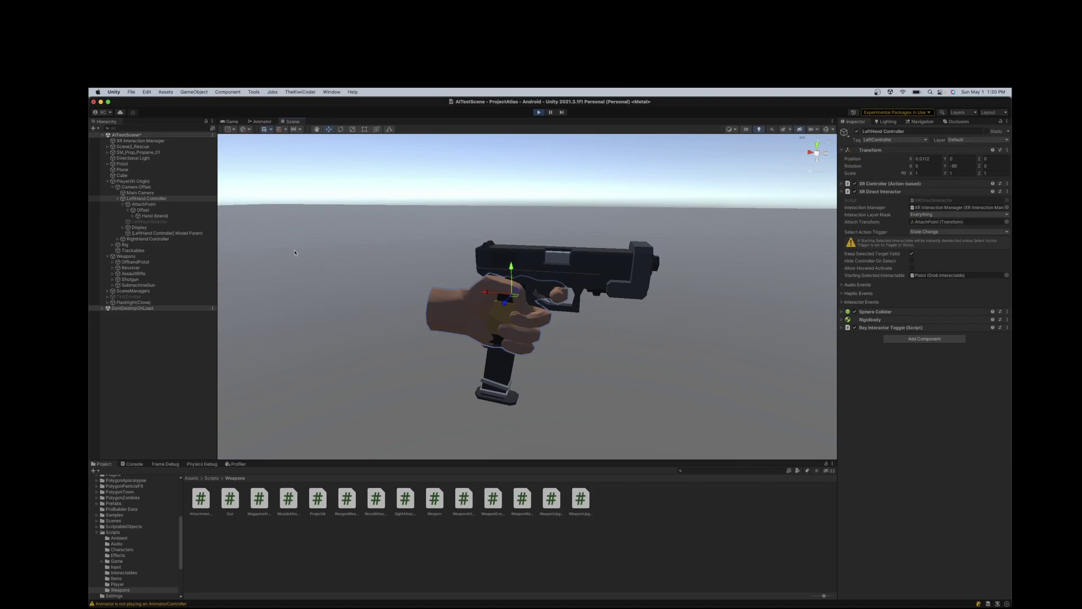
Step: Select AttachPoint and collapse its Configurable Joint and Zombie Blocker components
click(141, 204)
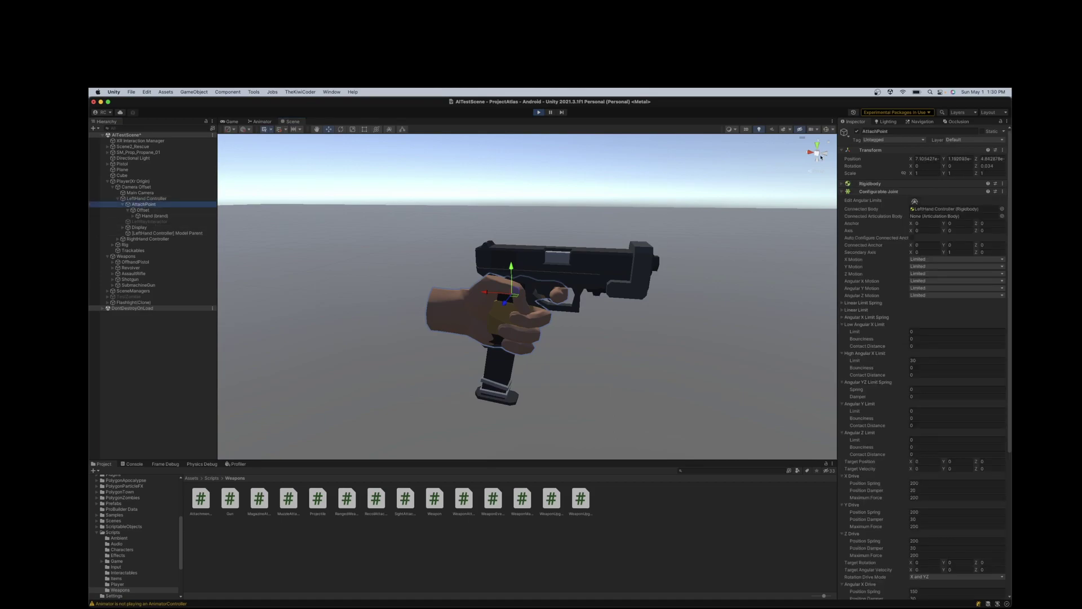
click(841, 192)
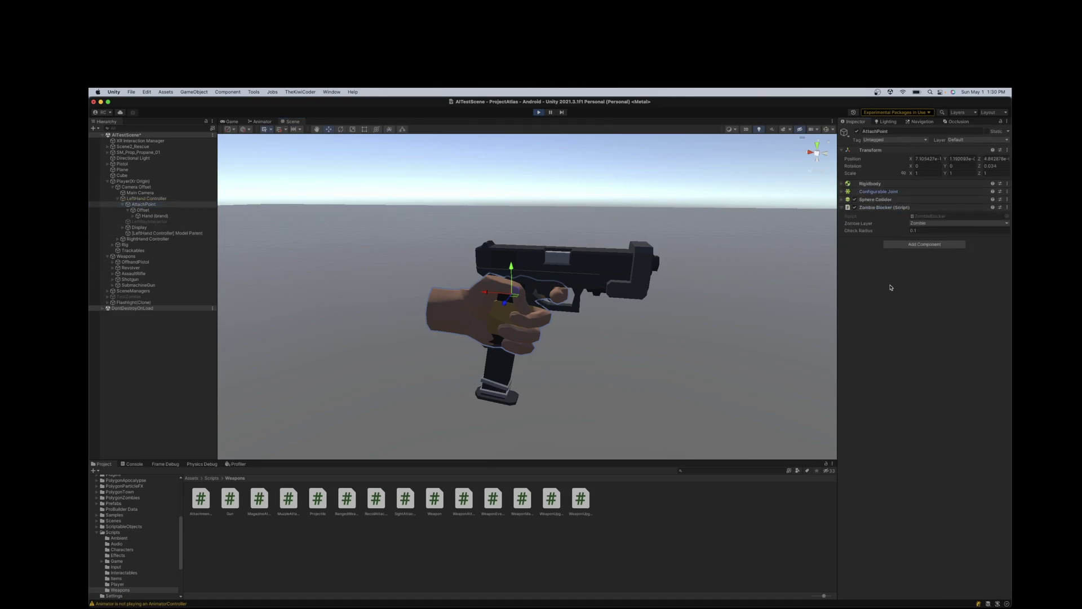
click(841, 207)
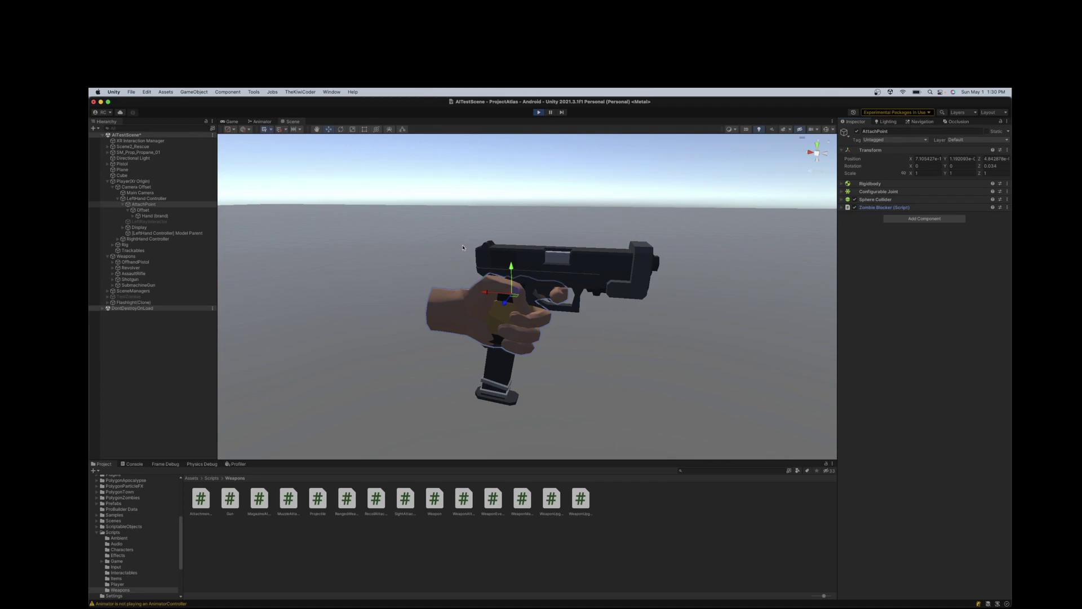
Step: Compare LeftHand Controller and AttachPoint, then expand AttachPoint to reveal Offset and Hand children
click(146, 204)
key(Left)
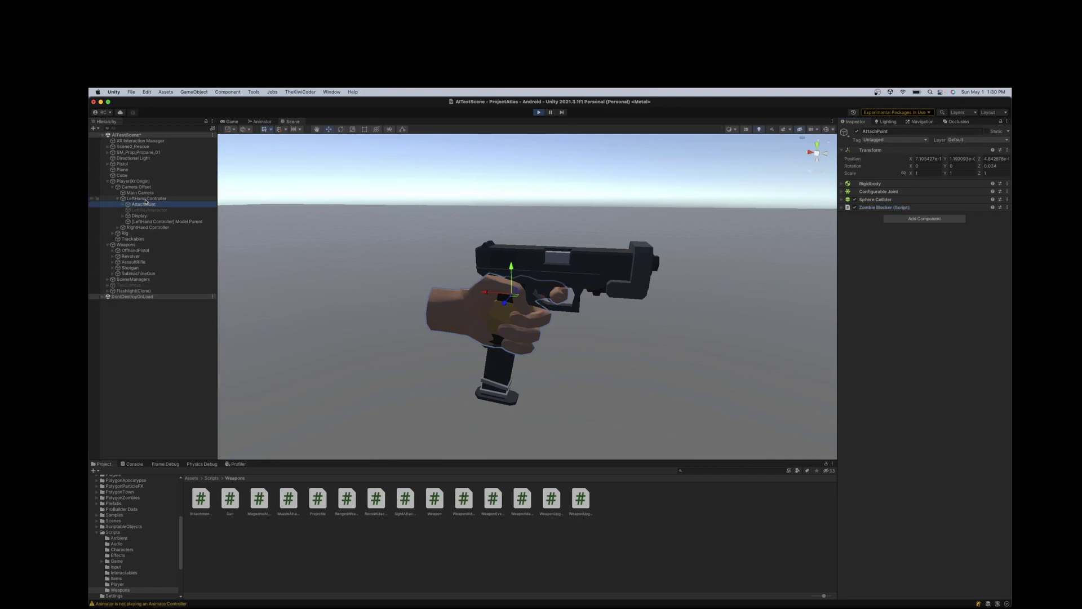
click(145, 199)
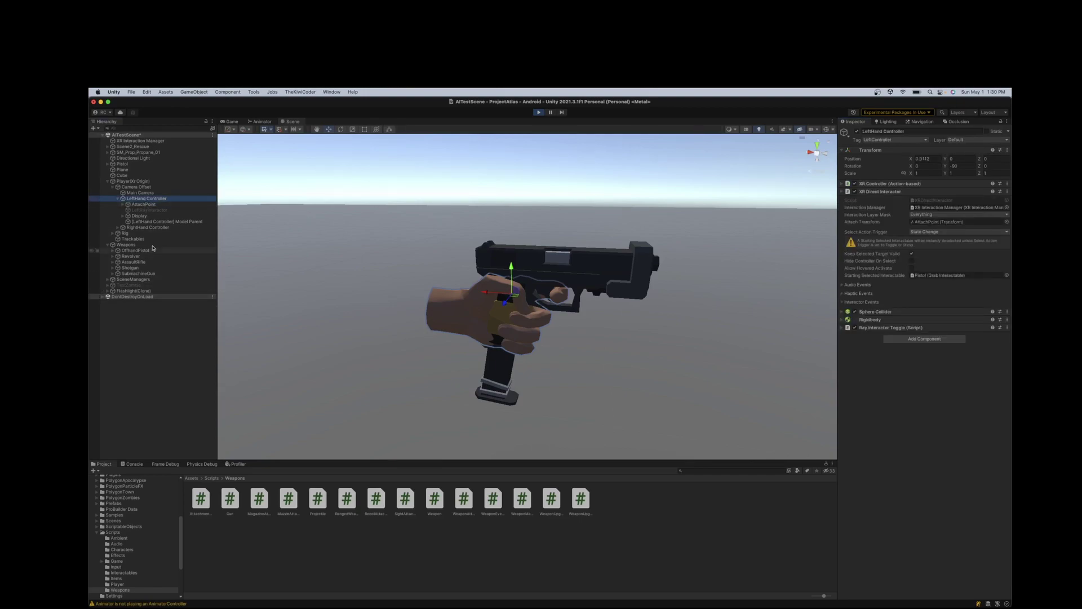
mouse_move(489, 296)
mouse_down()
mouse_move(460, 295)
mouse_move(556, 291)
mouse_move(501, 294)
mouse_up()
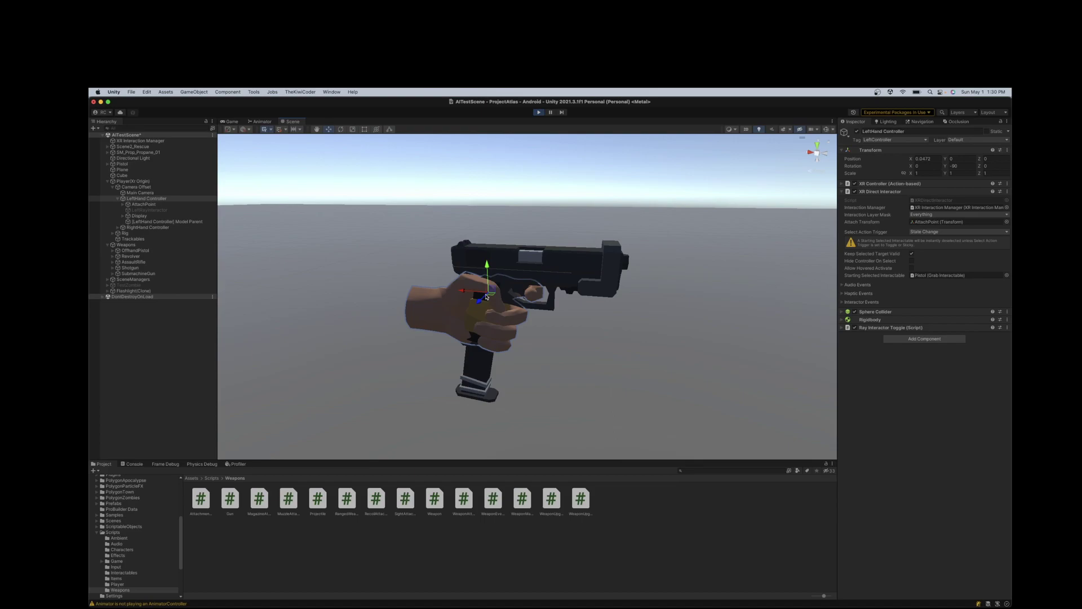
click(151, 205)
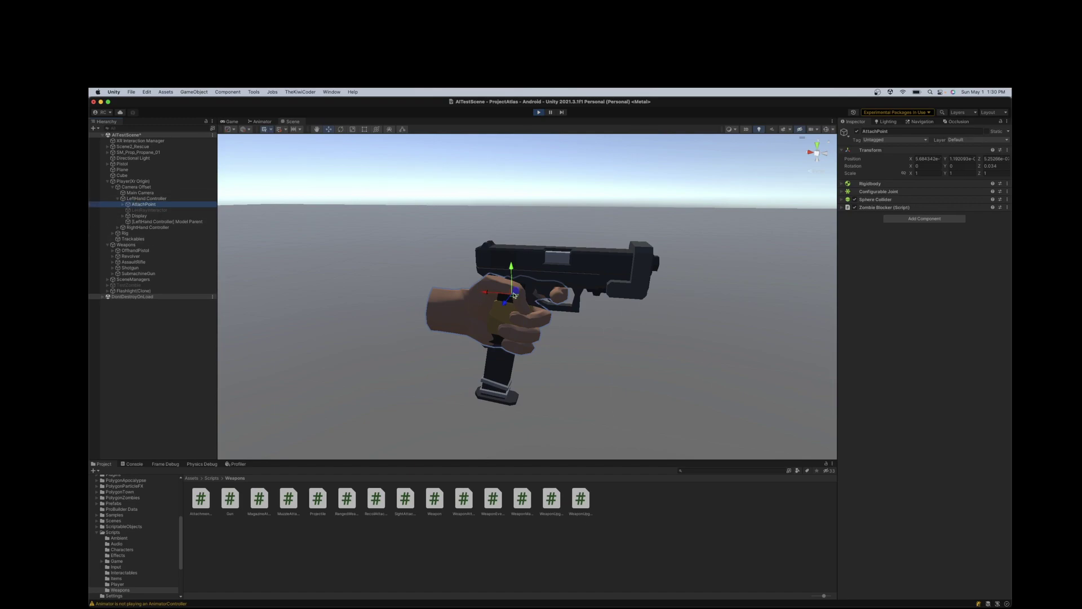
click(148, 200)
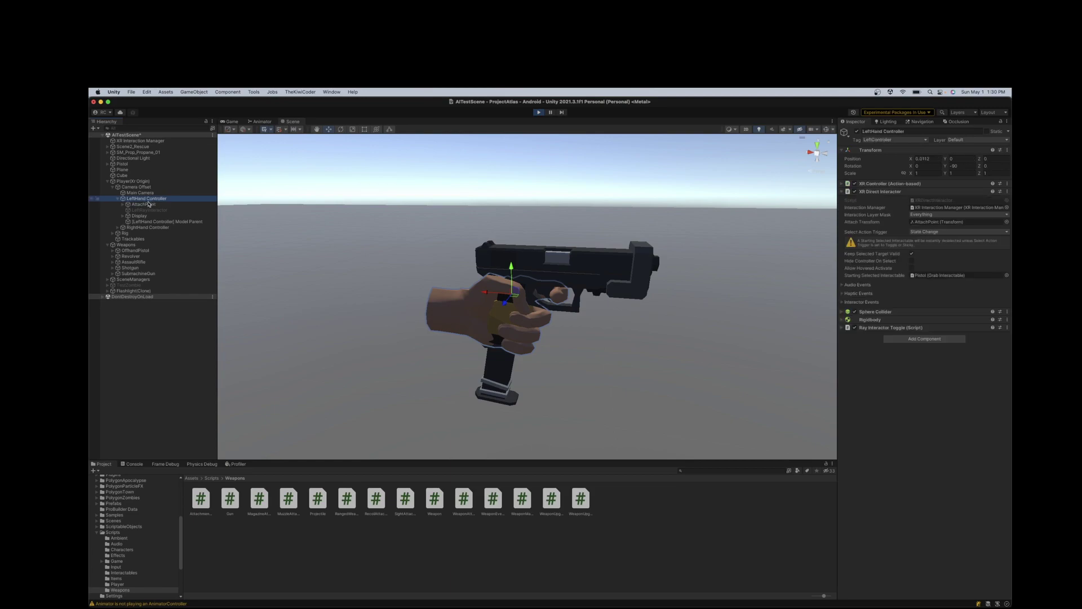
click(145, 205)
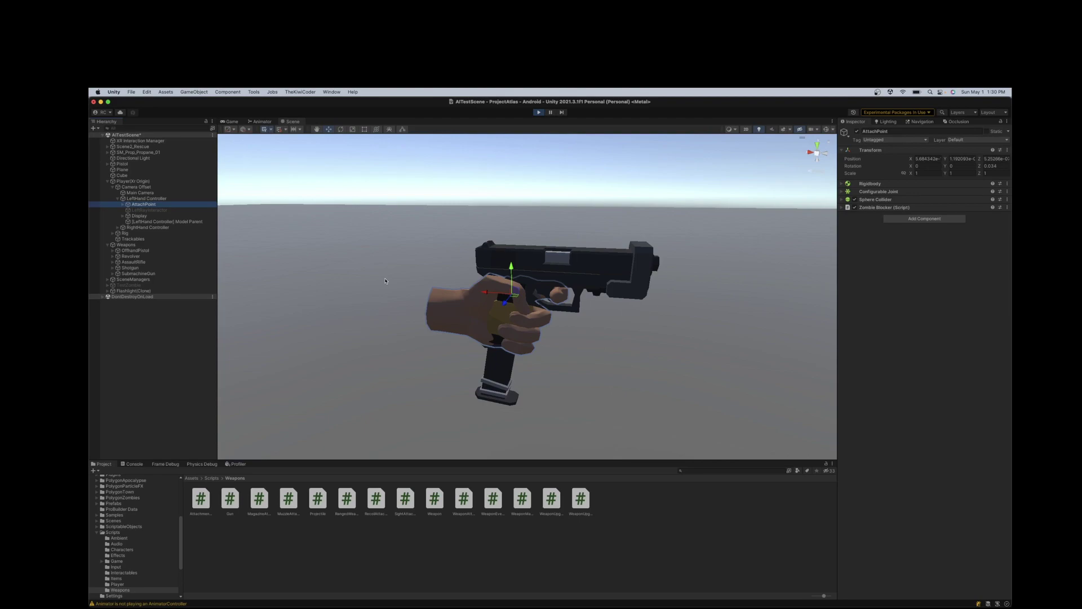
click(123, 205)
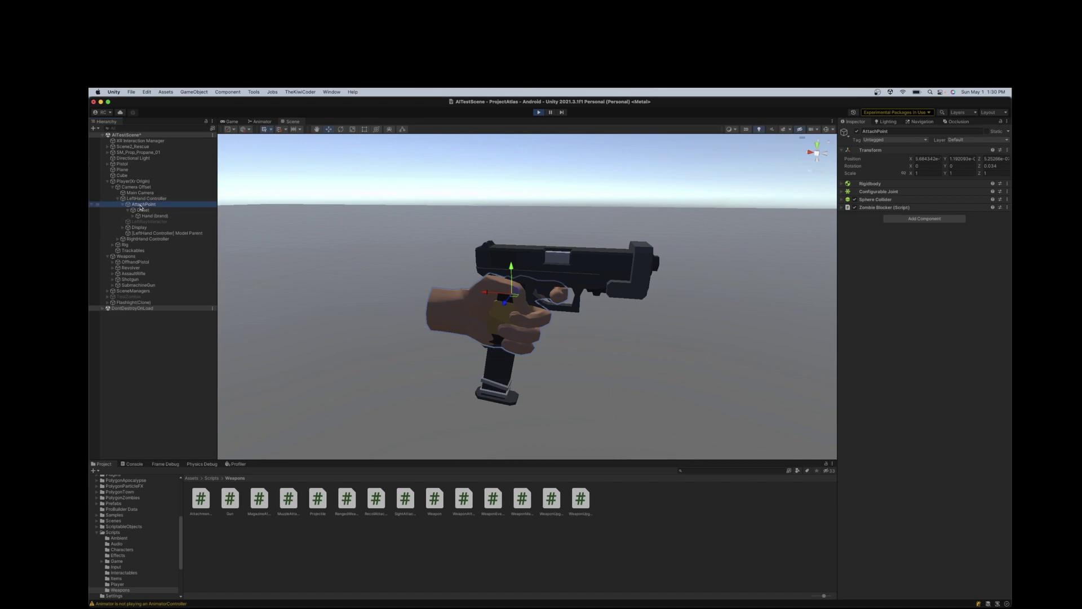
click(148, 215)
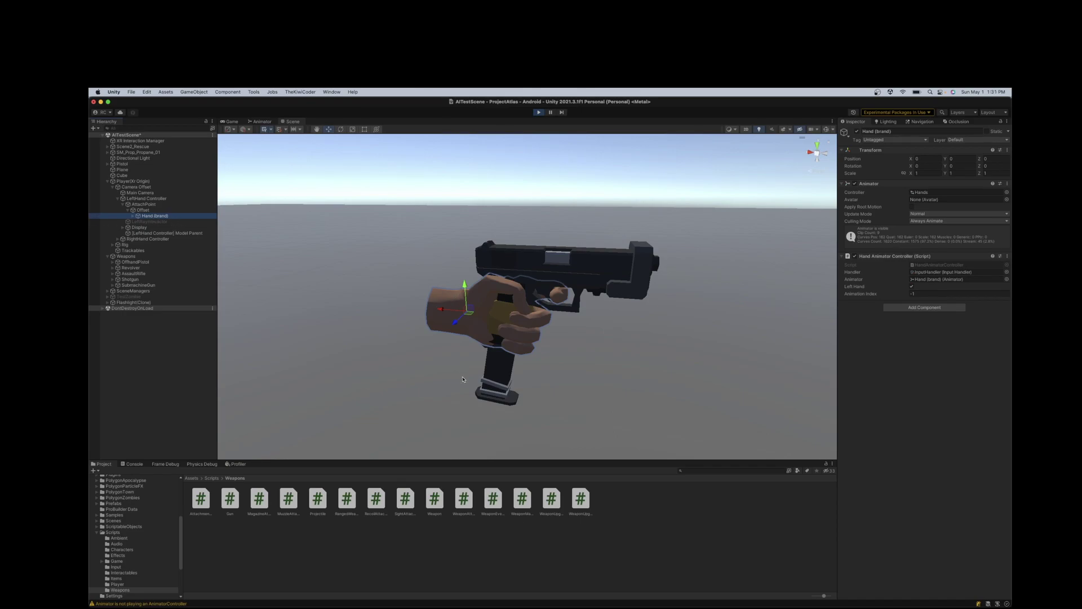
drag(464, 286, 465, 280)
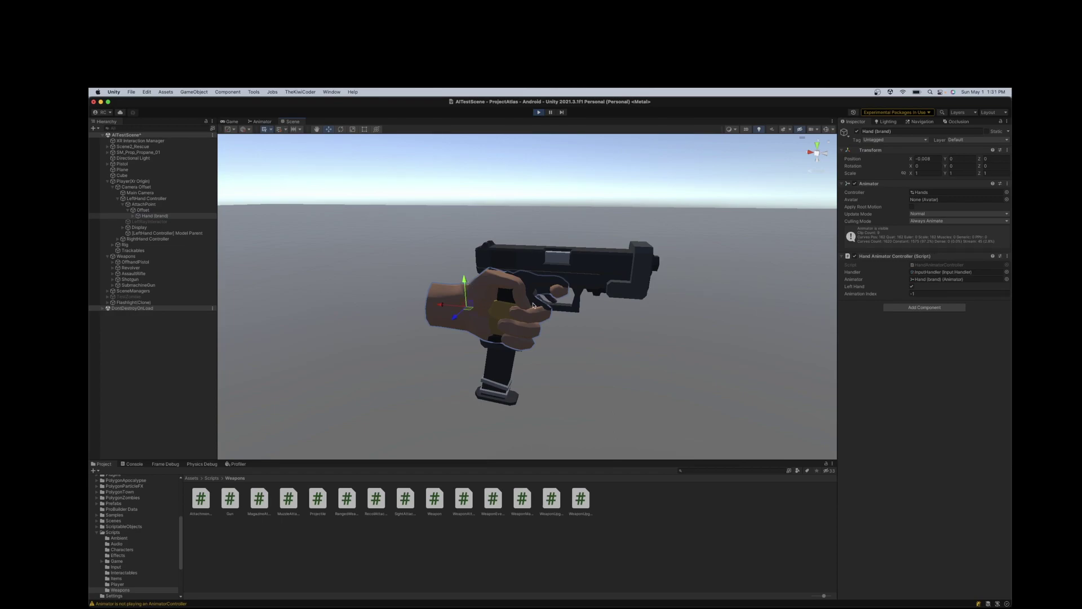
key(super+z)
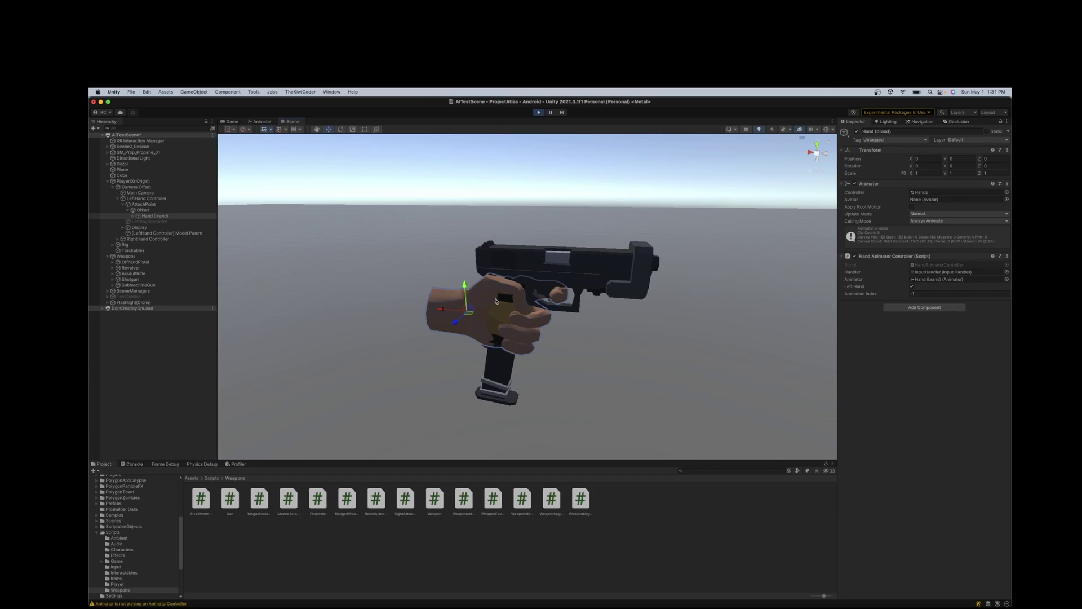
click(144, 204)
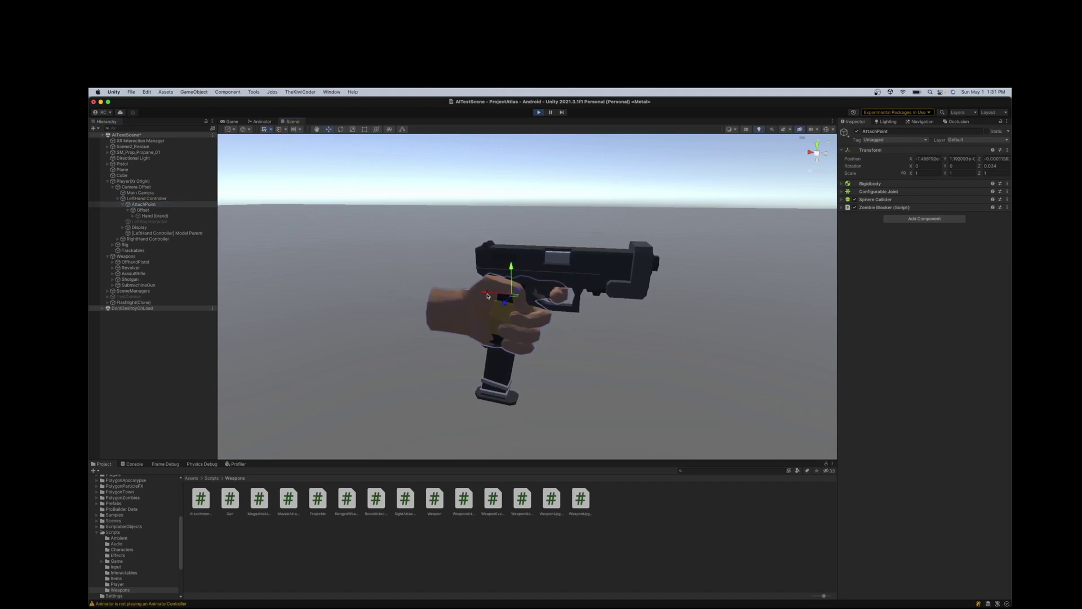
mouse_move(485, 295)
mouse_down()
mouse_move(417, 292)
mouse_move(467, 294)
mouse_up()
Step: Review AttachPoint's Configurable Joint, Rigidbody and Sphere Collider settings, leaving each collapsed
click(172, 205)
click(176, 199)
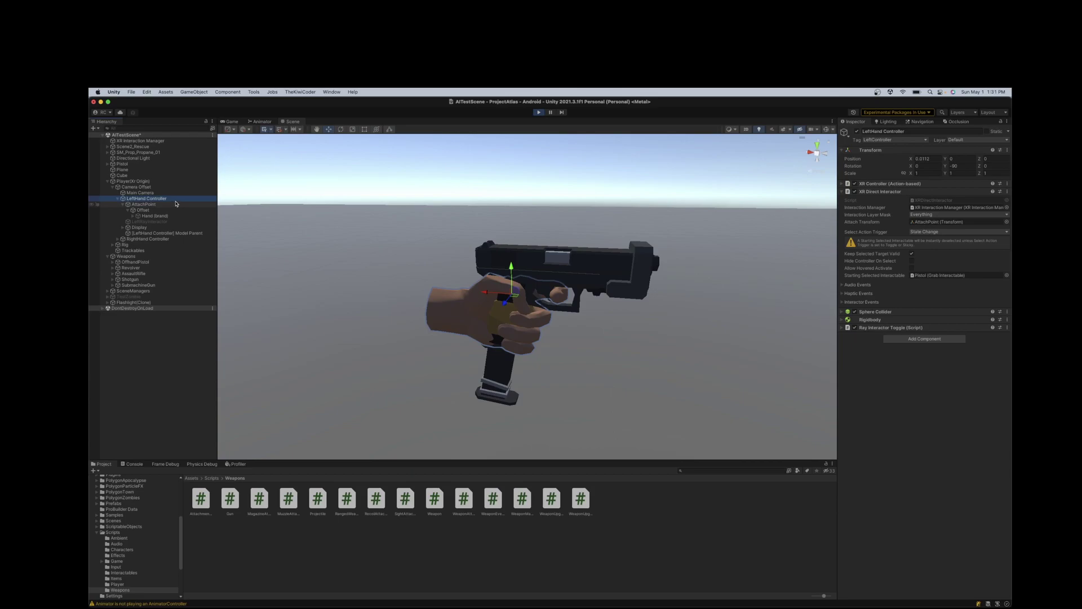
click(173, 205)
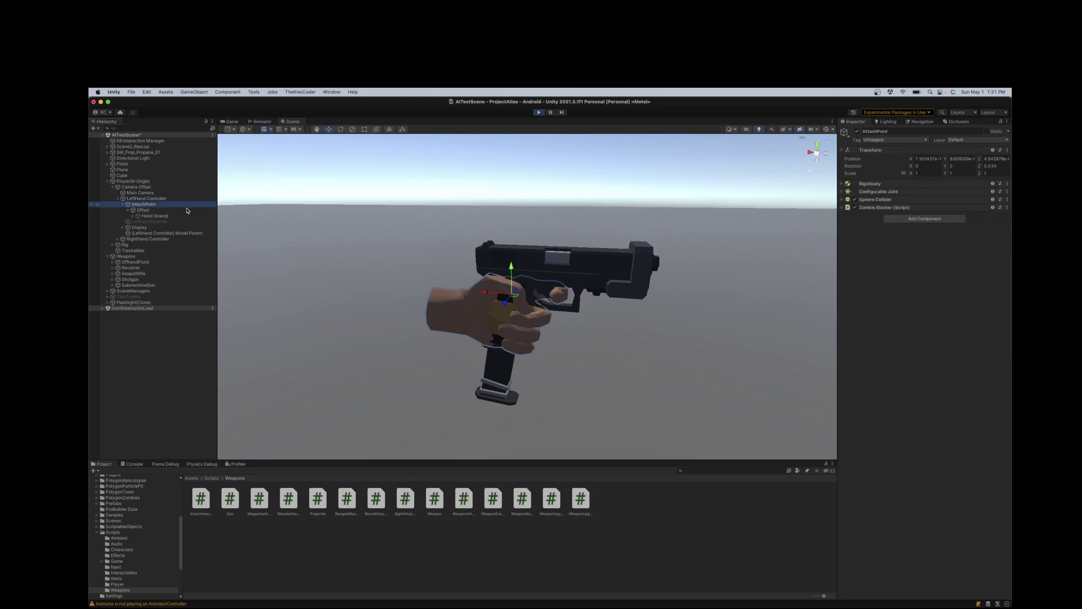
click(842, 192)
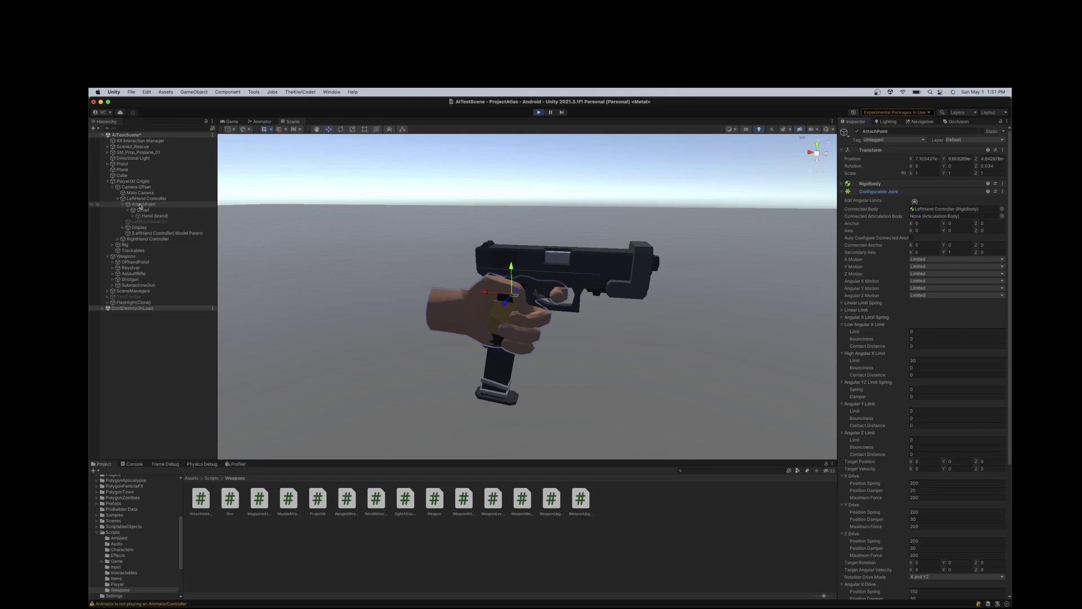
click(844, 192)
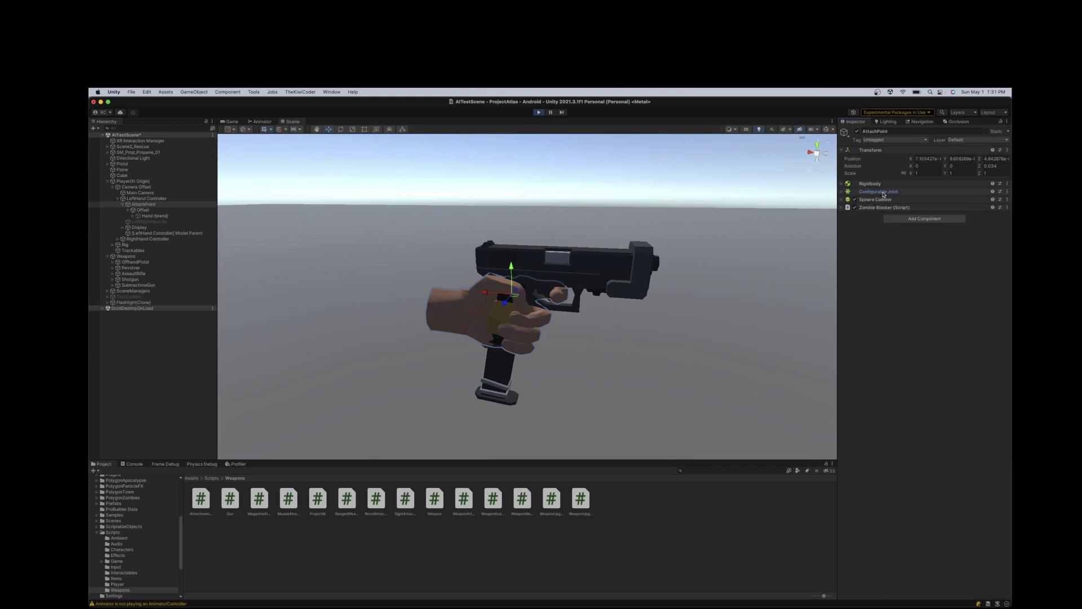
click(842, 185)
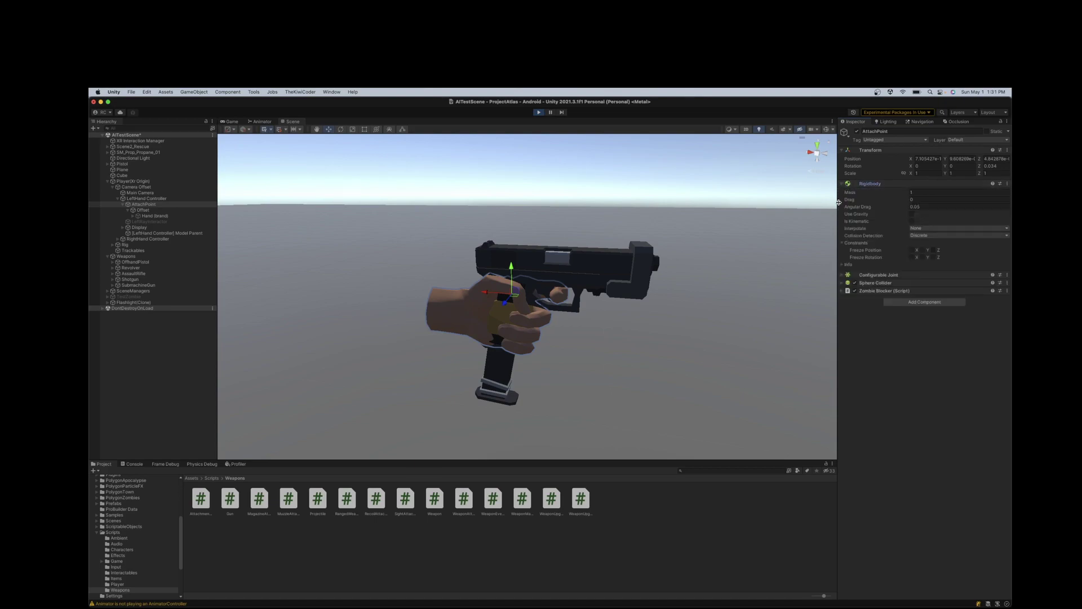
click(873, 283)
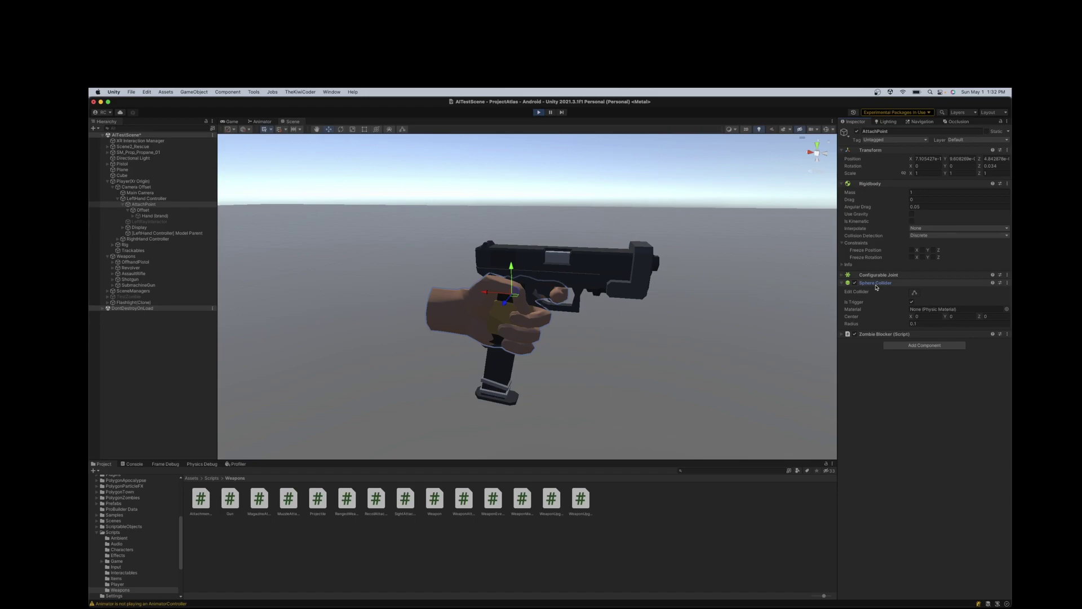
click(908, 282)
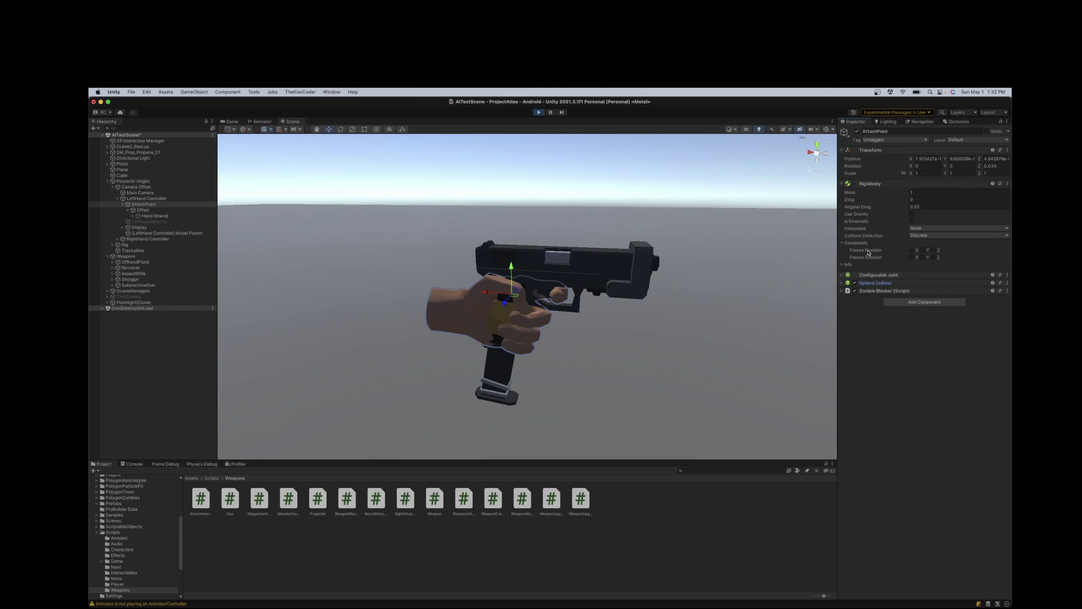
click(843, 186)
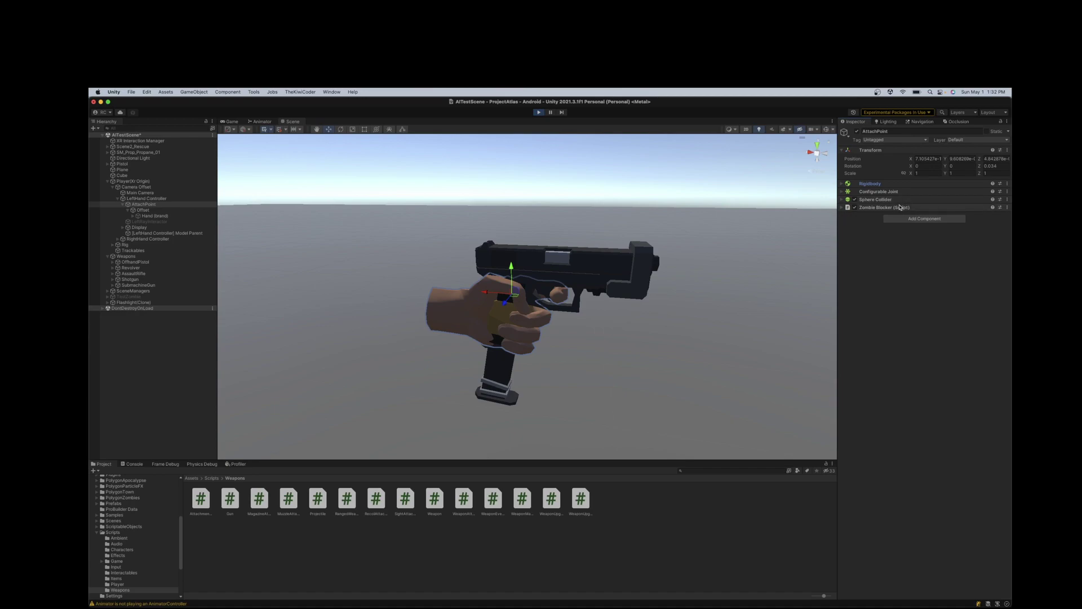
Step: Tick Is Kinematic on the LeftHand Controller's Rigidbody, then reselect AttachPoint
click(128, 199)
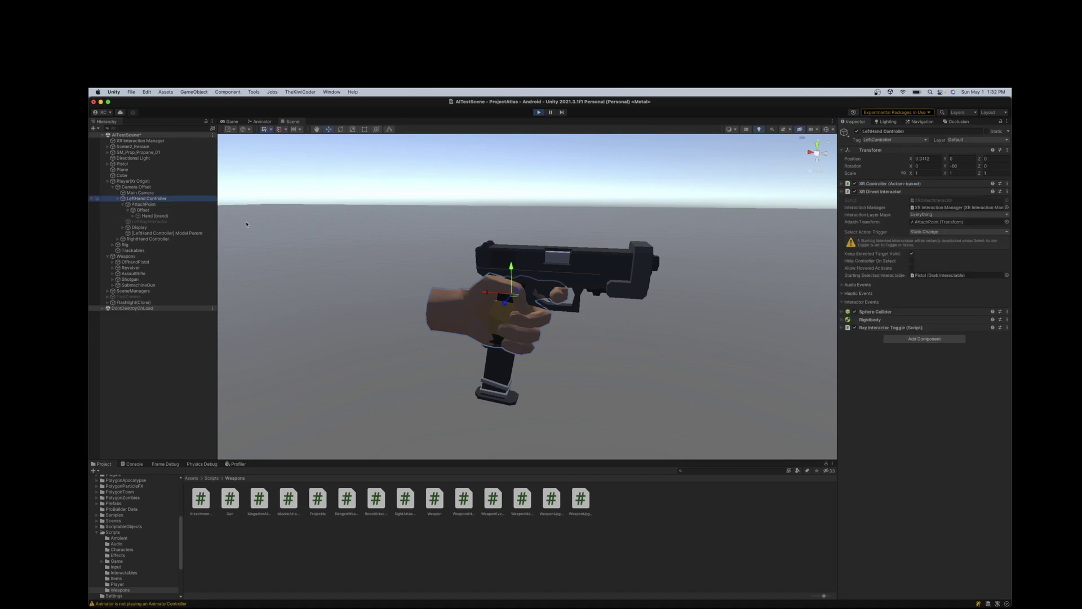
click(842, 193)
click(842, 208)
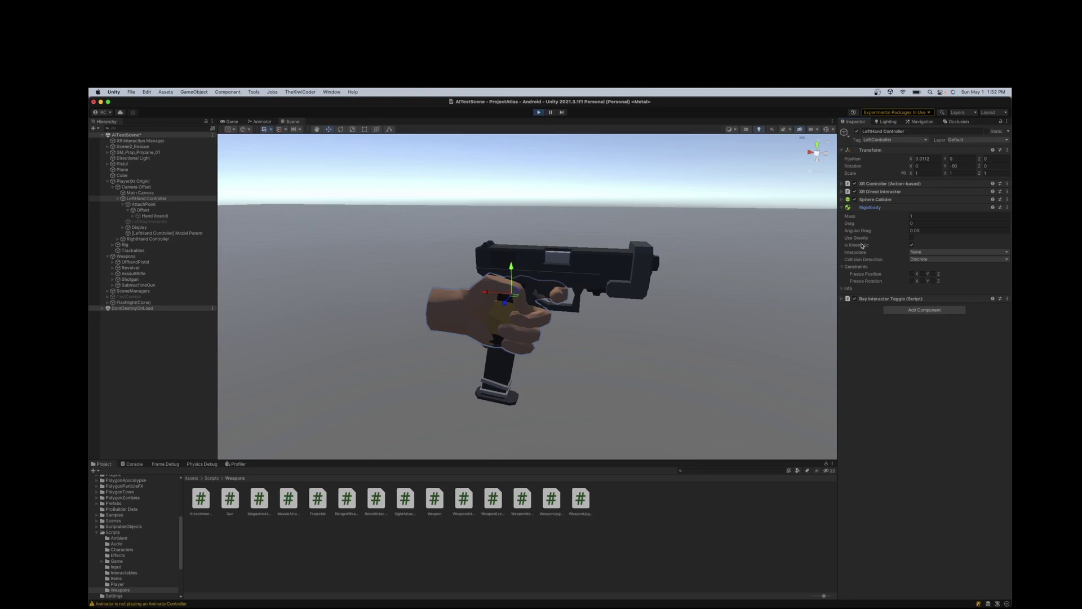
click(913, 246)
click(141, 205)
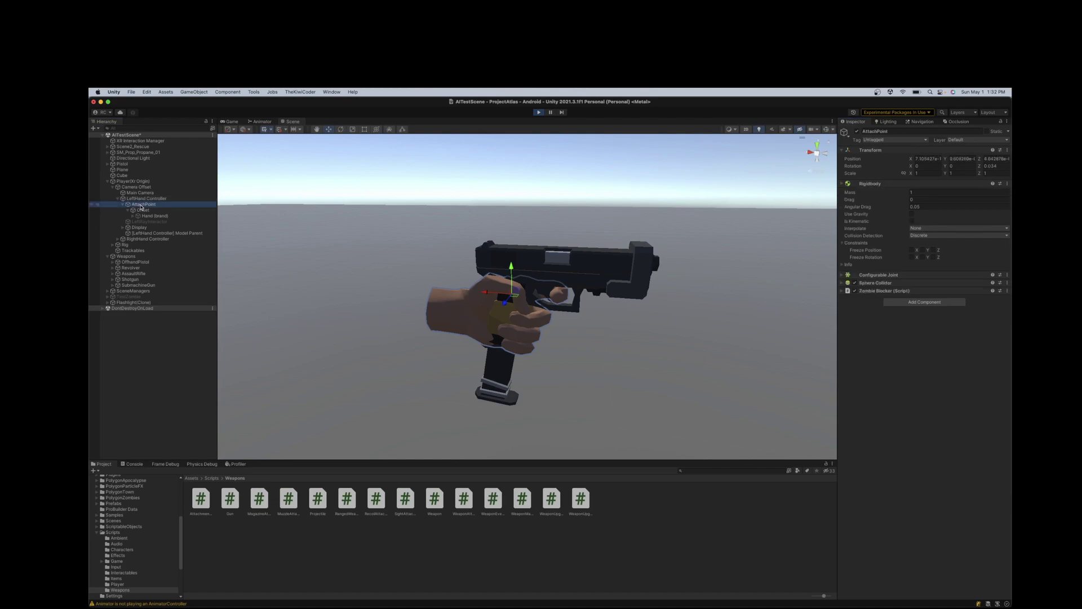
Step: Expand AttachPoint's Configurable Joint and confirm its Connected Body is the LeftHand Controller
click(842, 183)
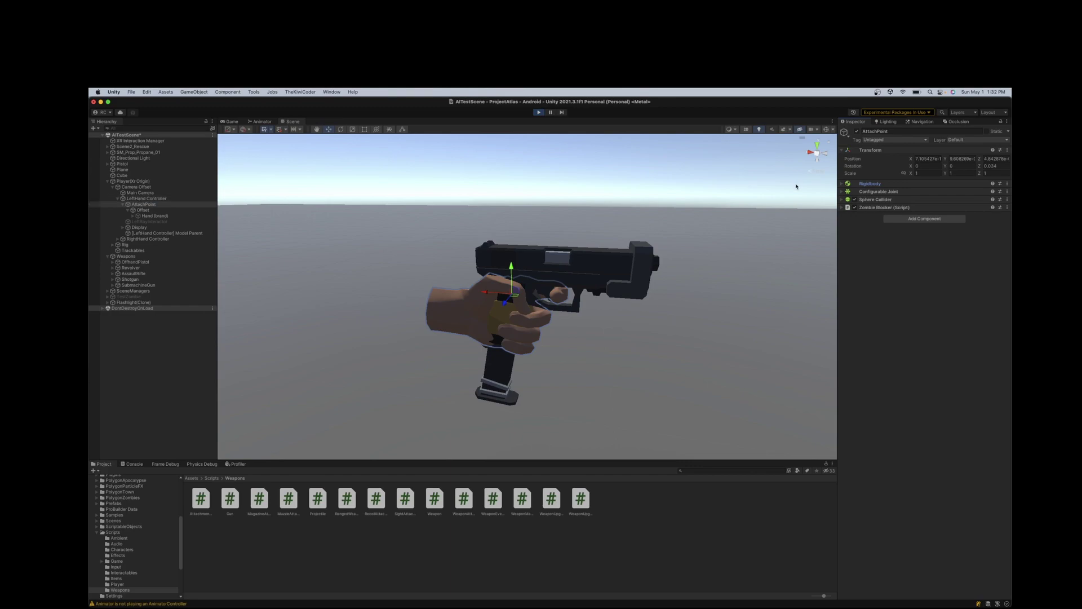
click(842, 193)
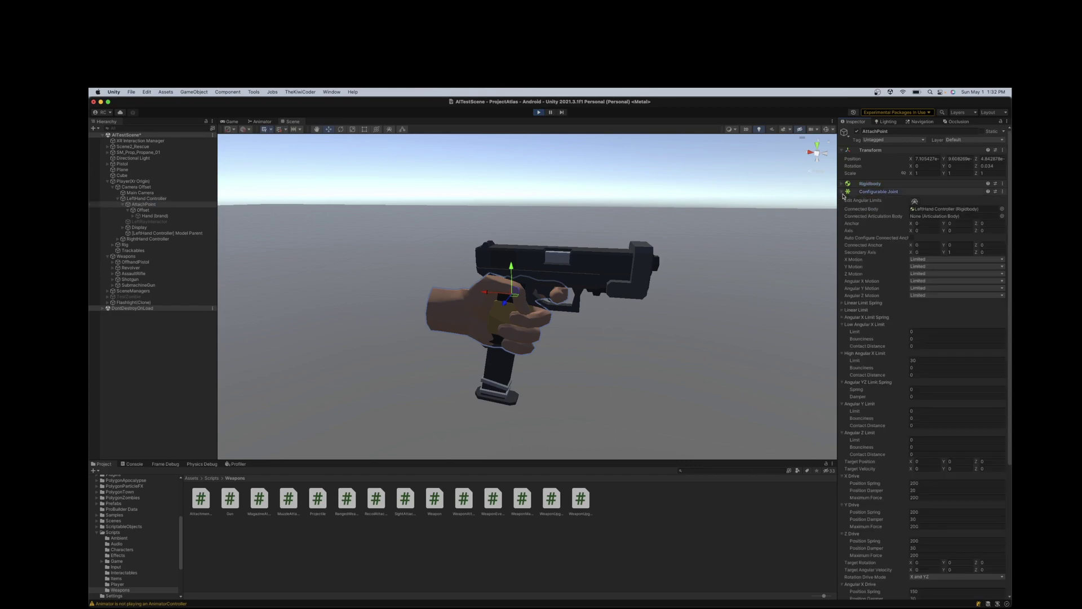
click(939, 210)
click(145, 198)
click(142, 204)
click(1003, 193)
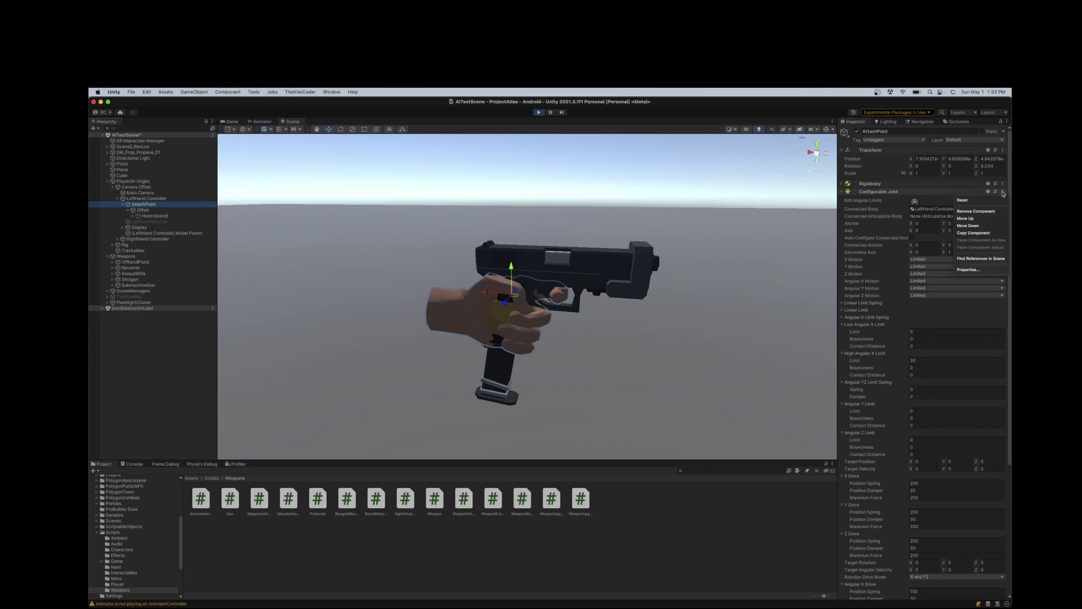
Step: Set the AttachPoint joint's Linear Limit to 1
click(934, 220)
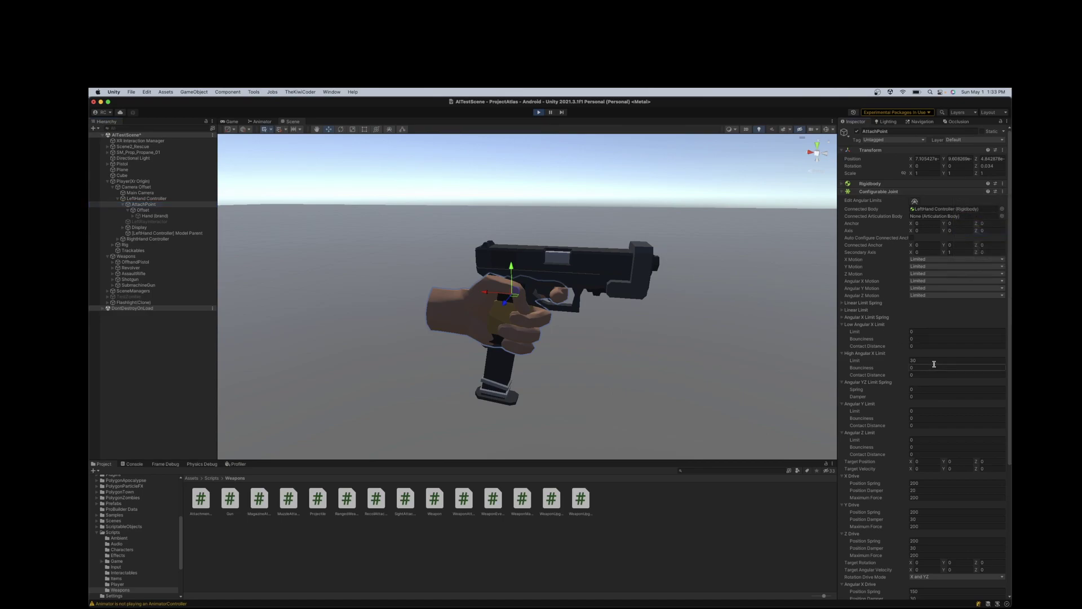
scroll(902, 281, down, 1)
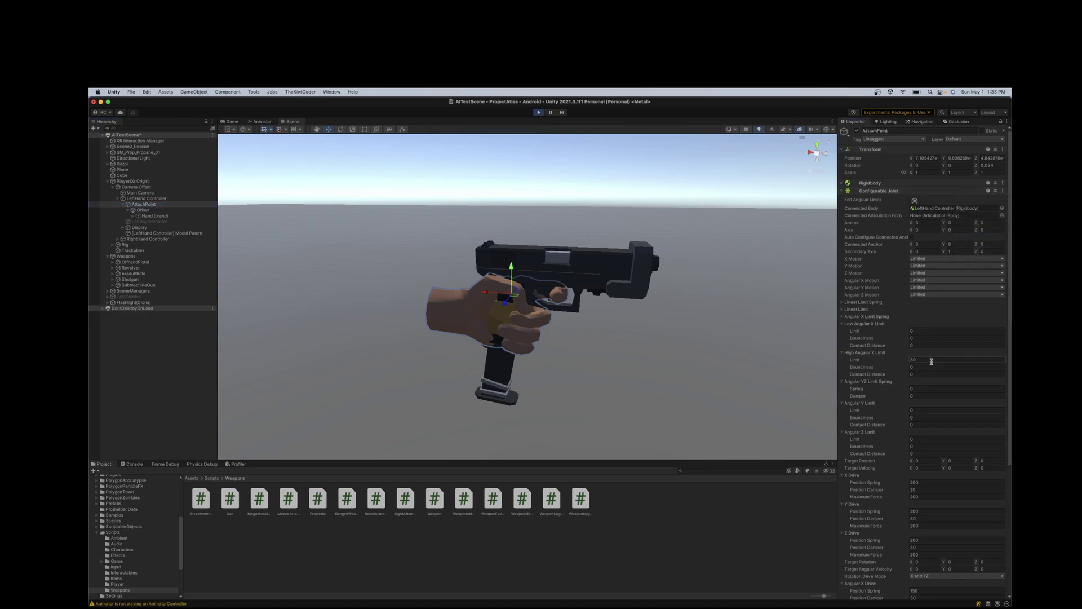
click(842, 308)
click(927, 316)
text(1)
key(Return)
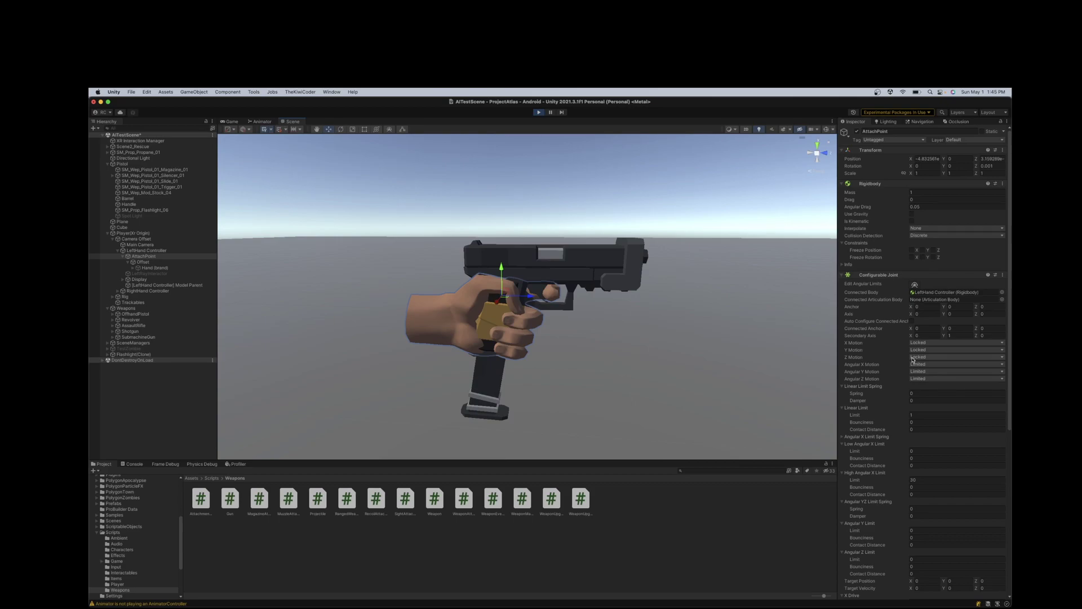
Step: Set the joint's Z and Y Motion to Limited and drag the hand to test its give
click(913, 360)
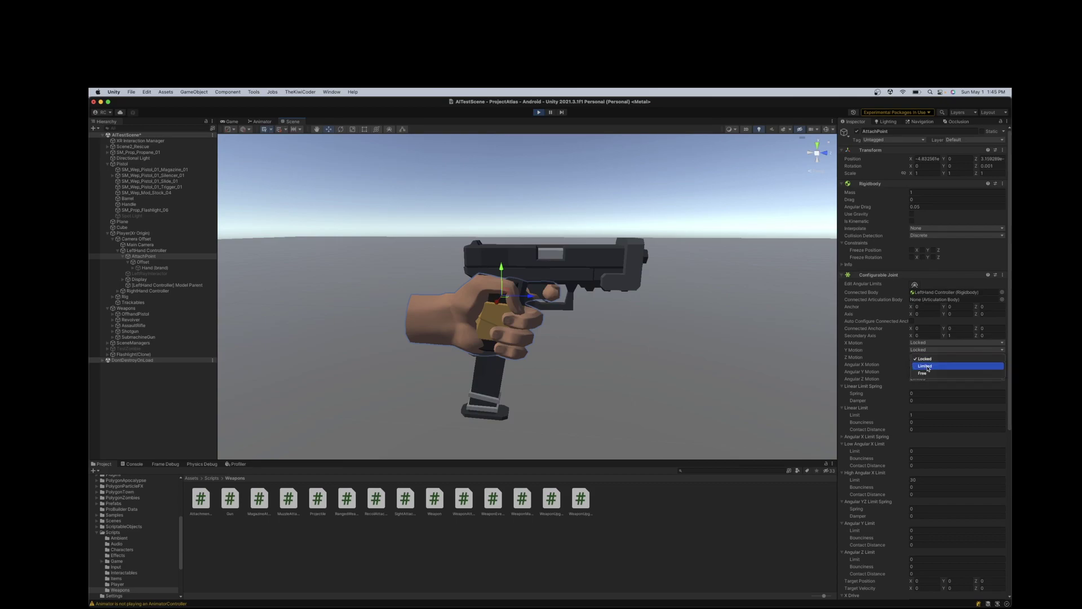
click(927, 366)
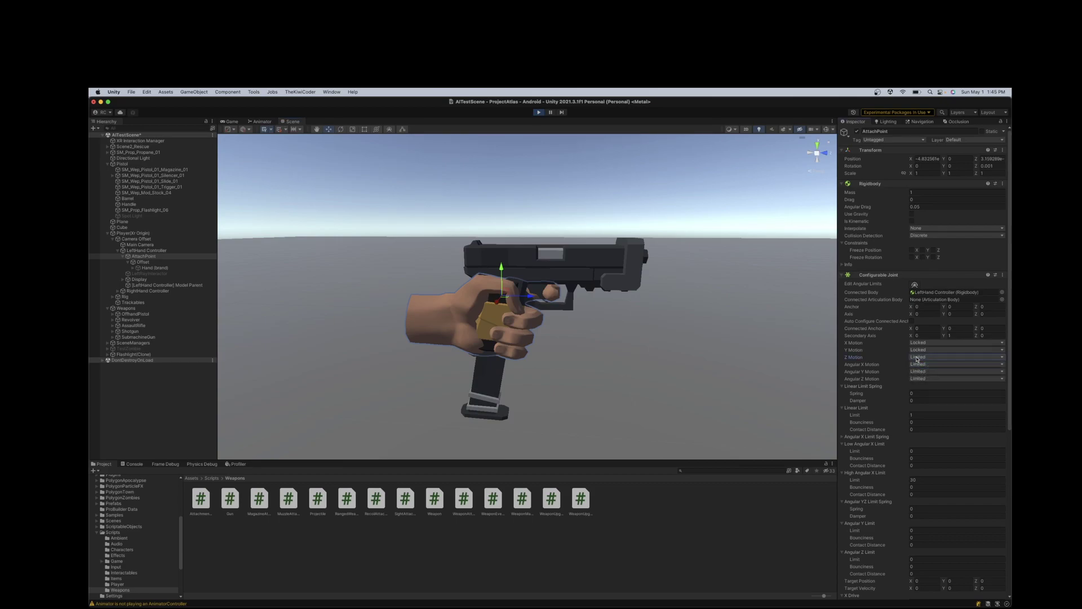
scroll(908, 395, down, 5)
scroll(888, 439, down, 5)
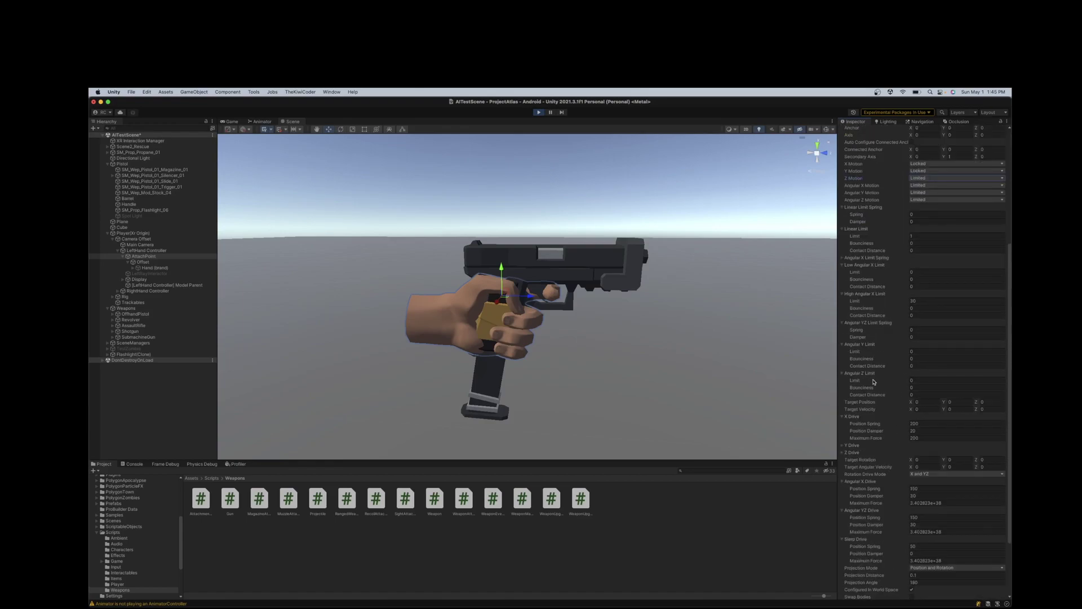
scroll(867, 397, down, 3)
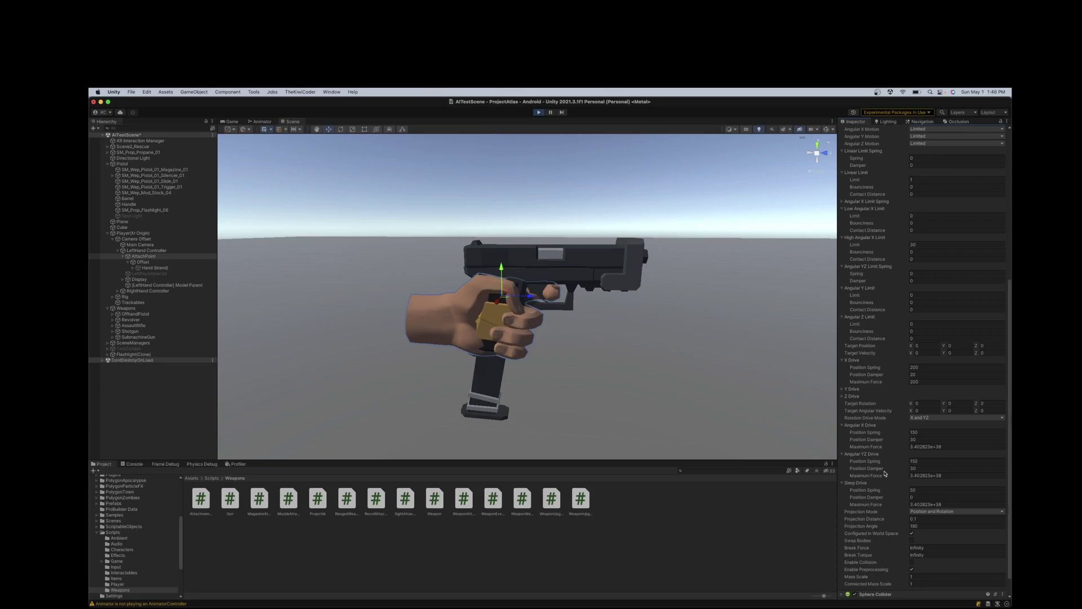
scroll(887, 468, up, 8)
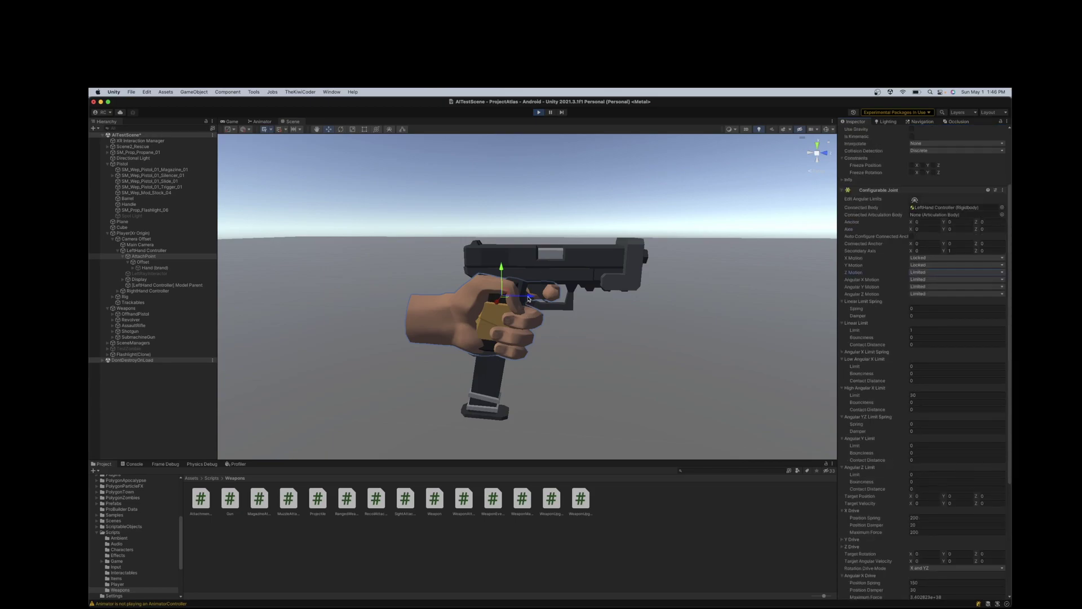
click(917, 266)
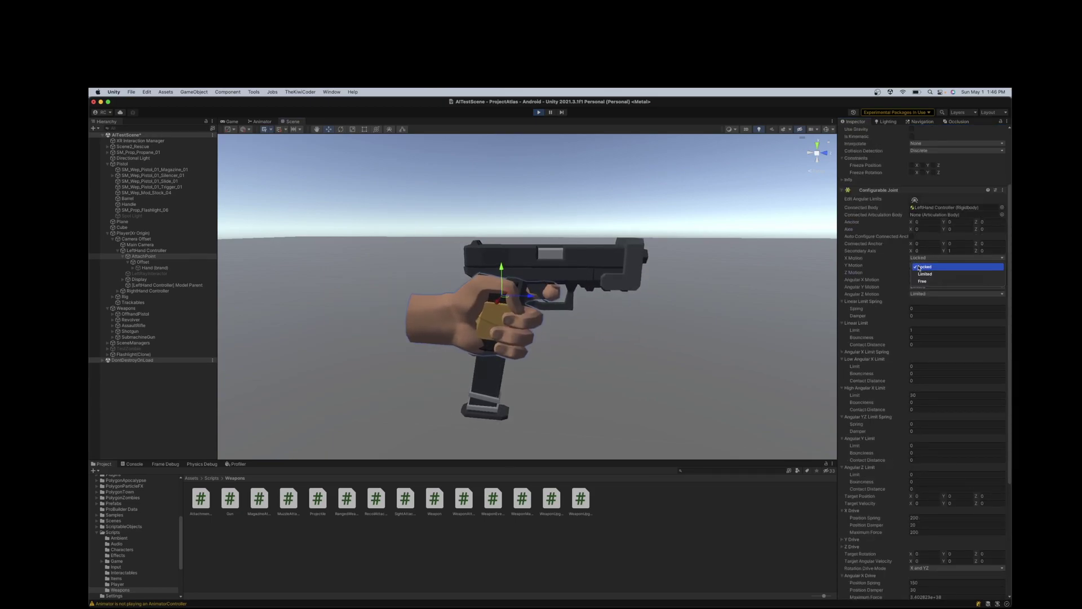
click(925, 267)
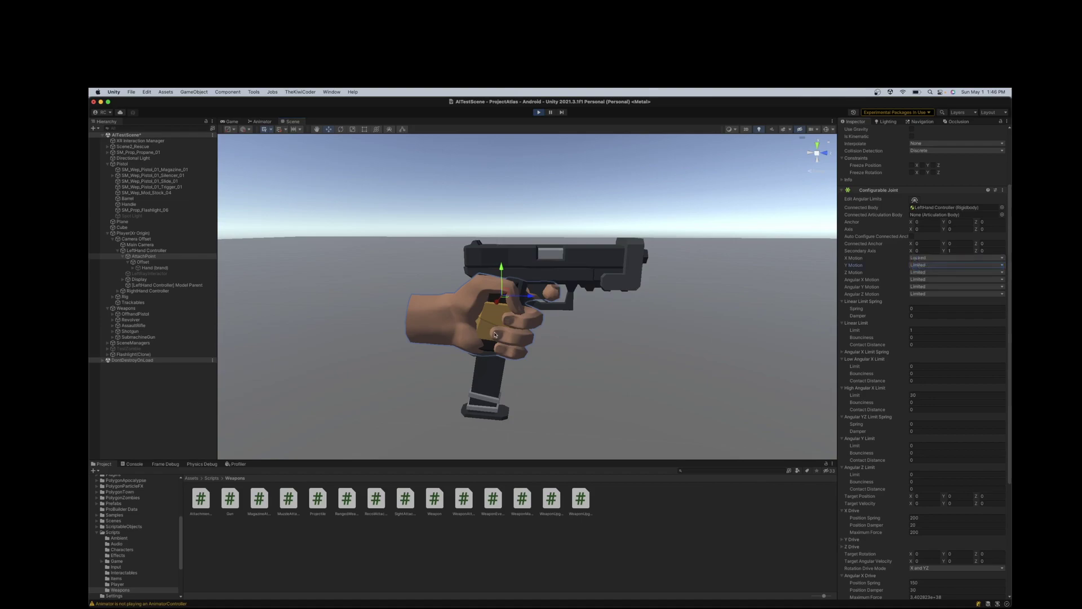
drag(531, 299, 785, 307)
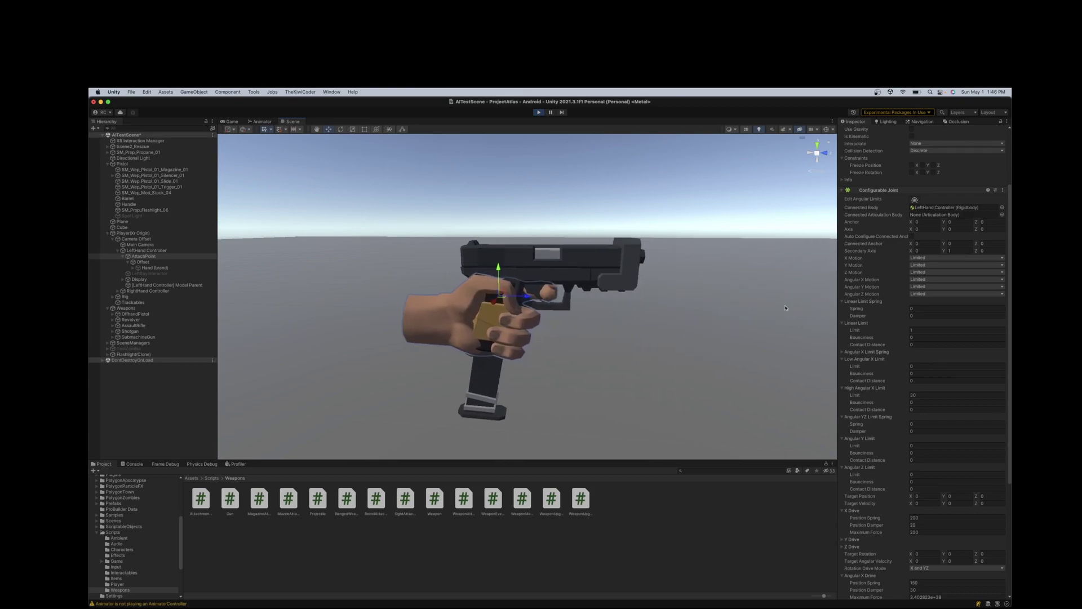
Step: Keep X Motion Limited and set Angular X, Y and Z Motion to Free
click(922, 259)
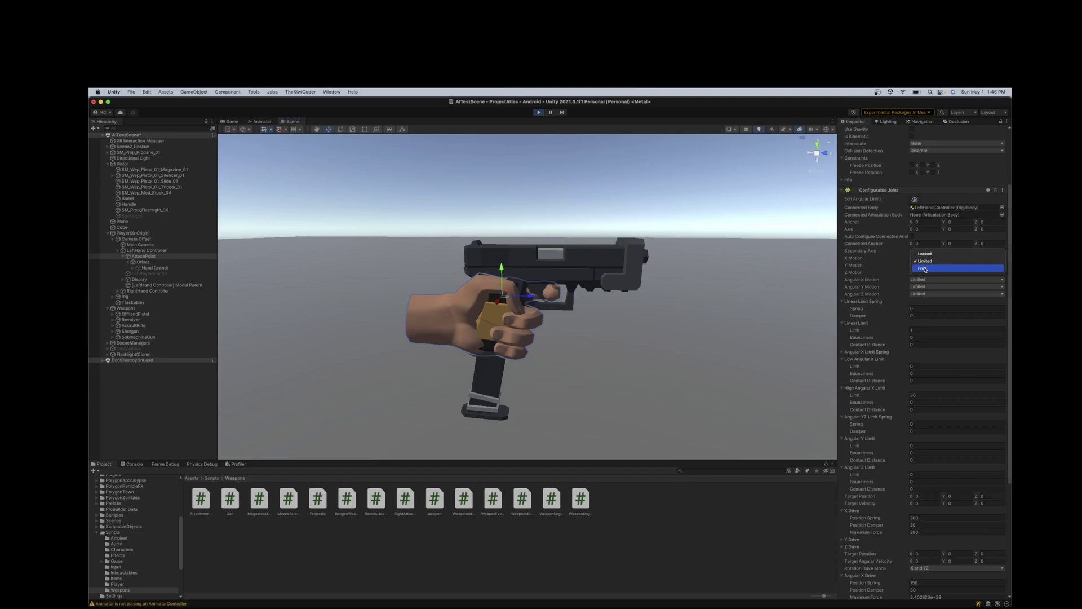
click(920, 284)
click(920, 283)
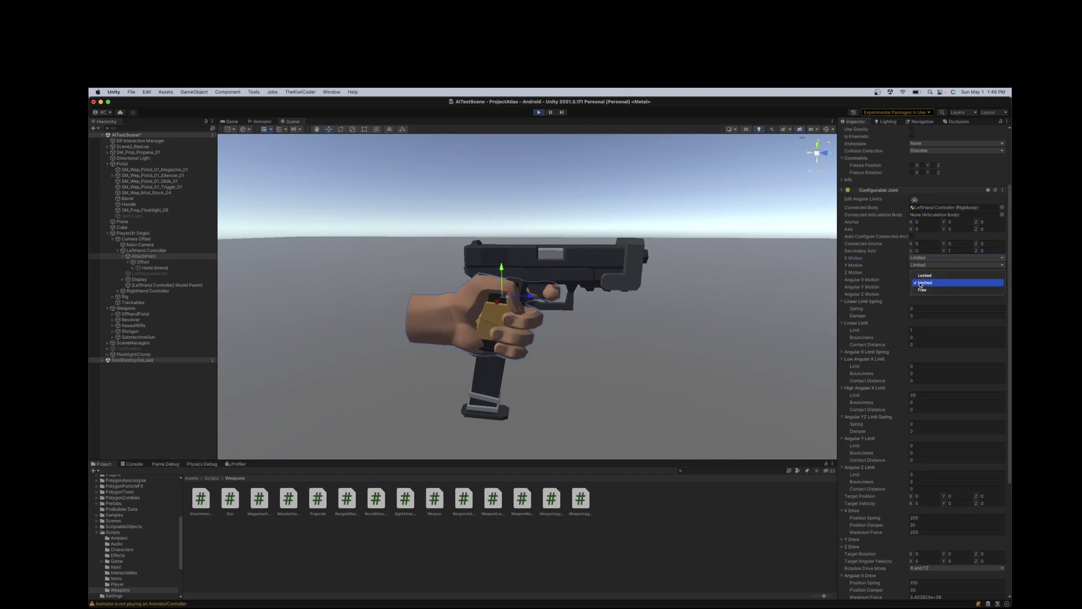
click(920, 290)
click(921, 287)
click(917, 294)
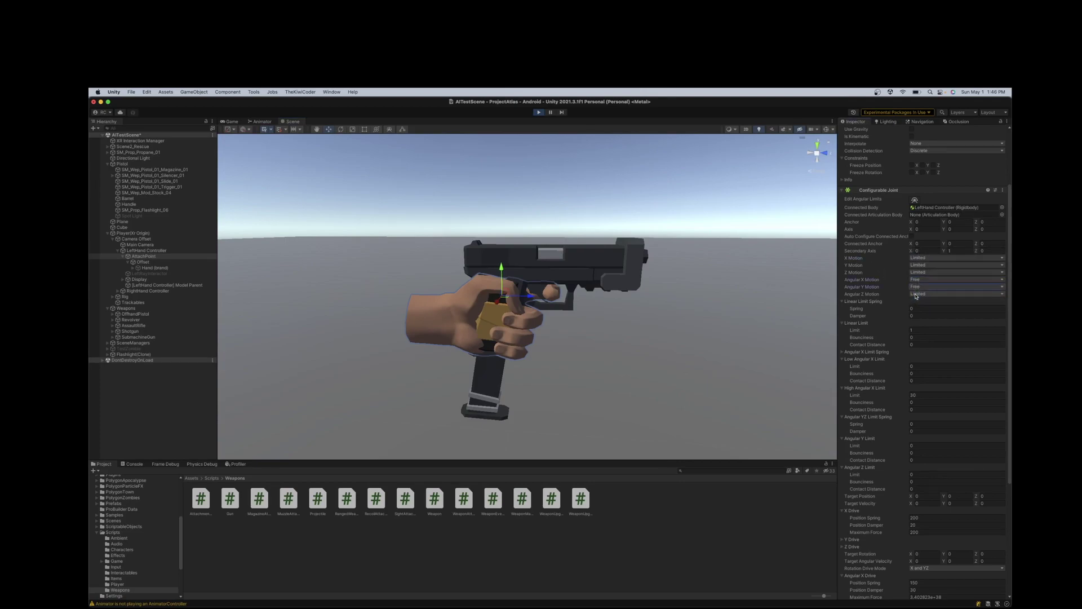
click(916, 294)
click(919, 301)
Step: Rotate the hand with the rotate gizmo to test free rotation, flipping the pistol muzzle-down
click(340, 130)
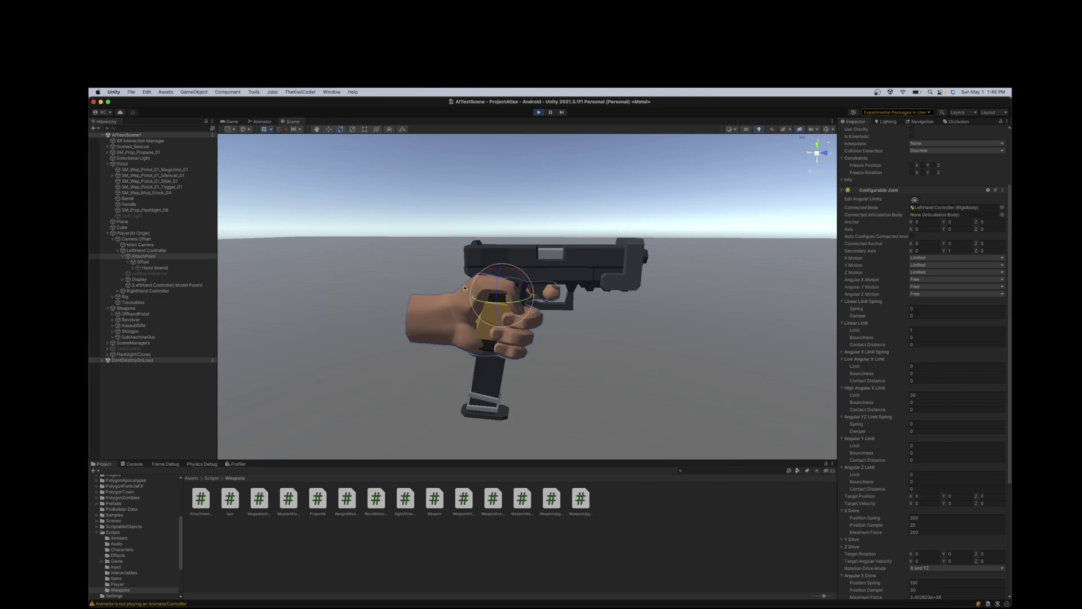
drag(485, 277, 446, 255)
drag(510, 271, 575, 296)
Step: Set Angular X and Y Motion back to Limited
click(924, 279)
click(924, 273)
click(923, 287)
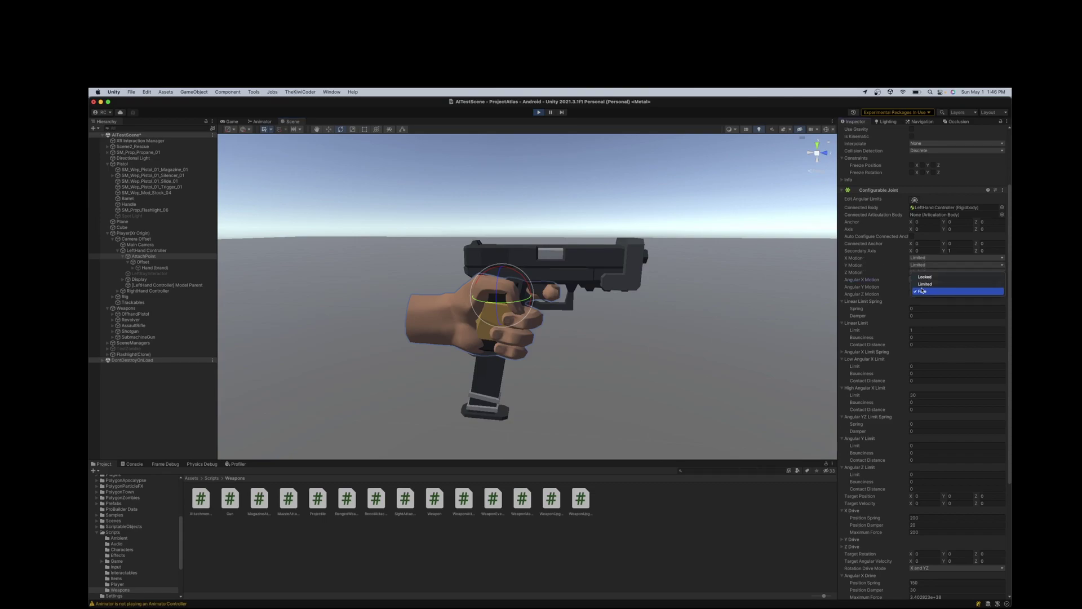
click(924, 291)
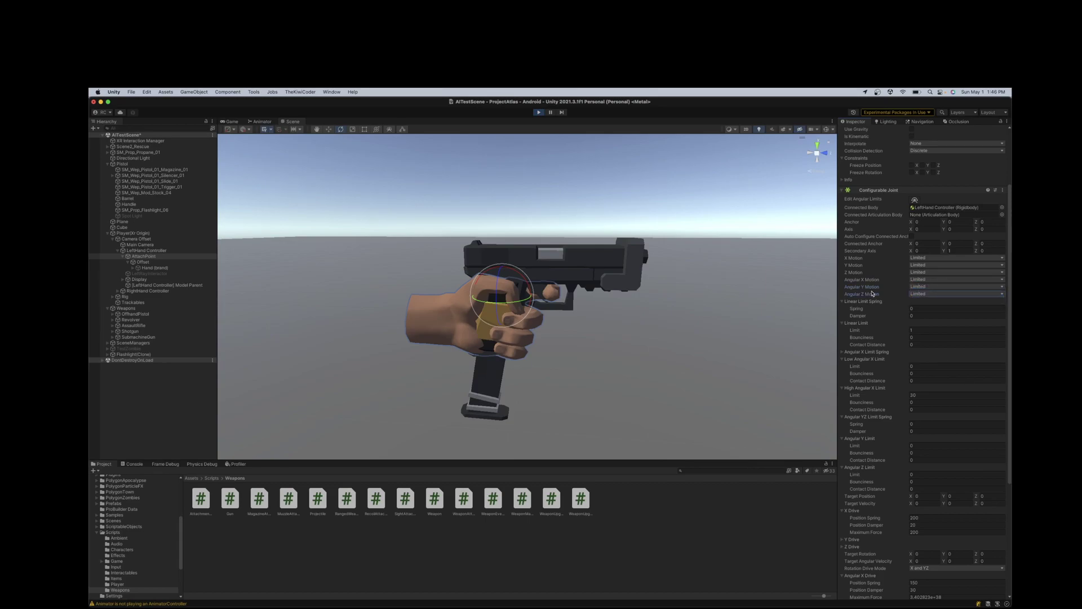
scroll(879, 349, down, 1)
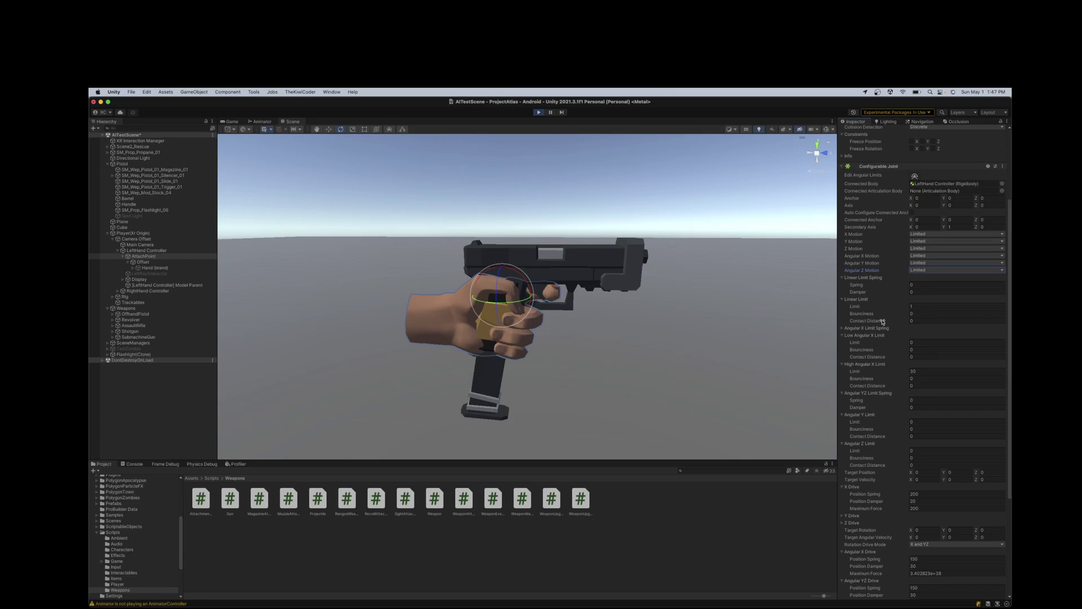
Step: Set the joint's Linear Limit to 0 and drag the hand sideways to test it
click(929, 329)
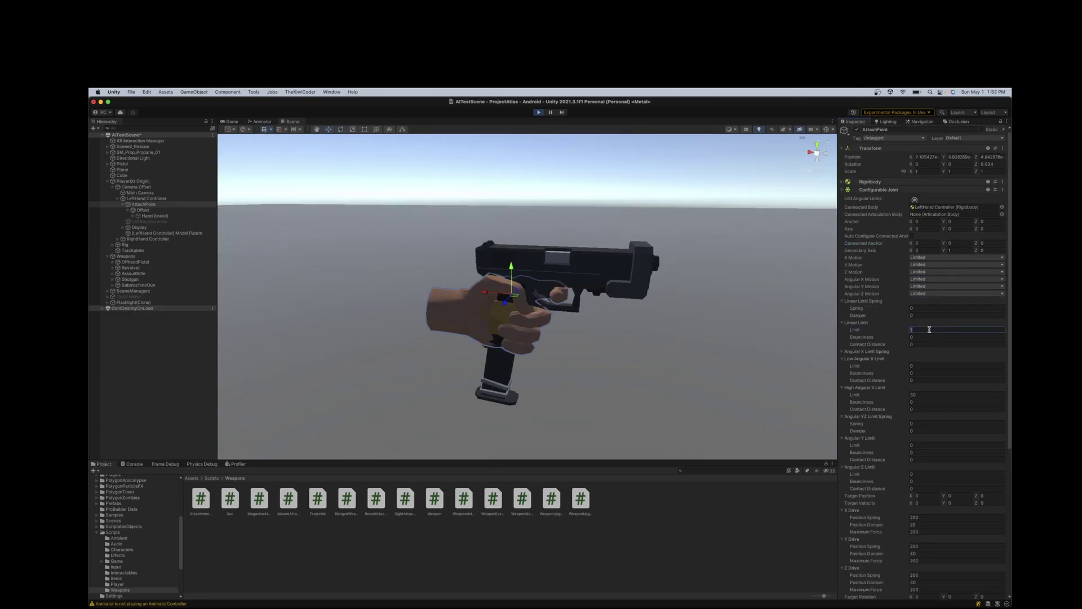
text(0)
key(Return)
drag(488, 293, 407, 292)
Step: Restore the Linear Limit to 1 and move the hand down, right and up to test
click(919, 330)
text(1)
scroll(889, 404, down, 3)
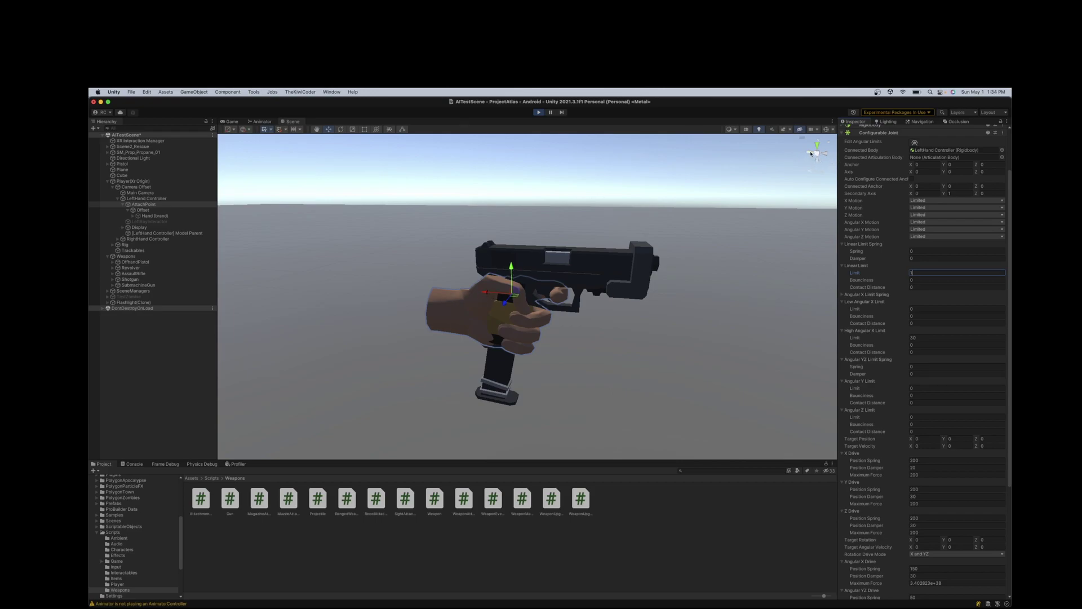
key(Return)
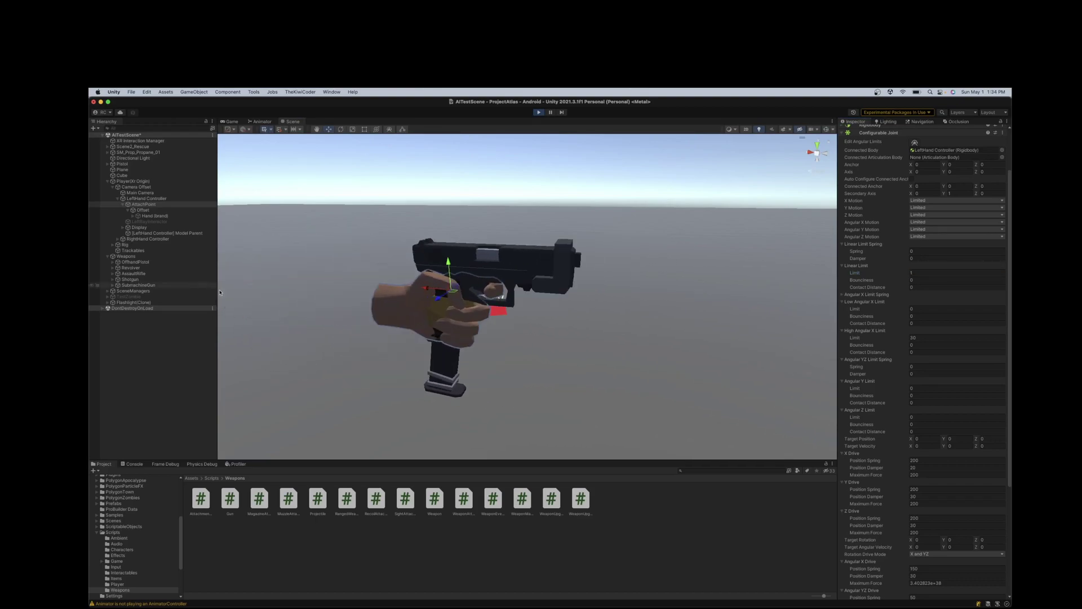
drag(506, 304, 428, 366)
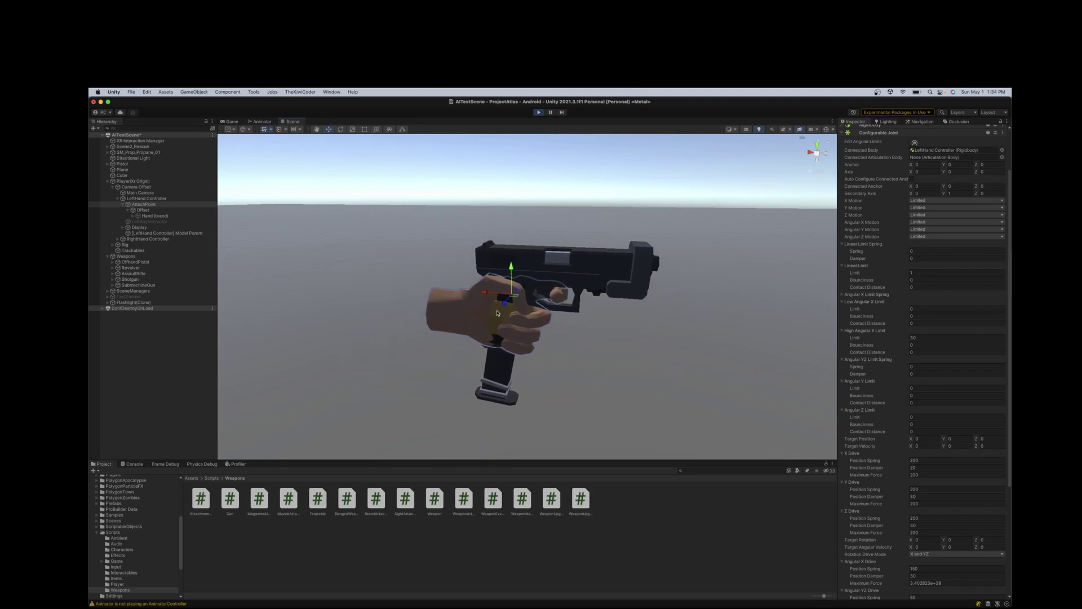
drag(506, 306, 514, 297)
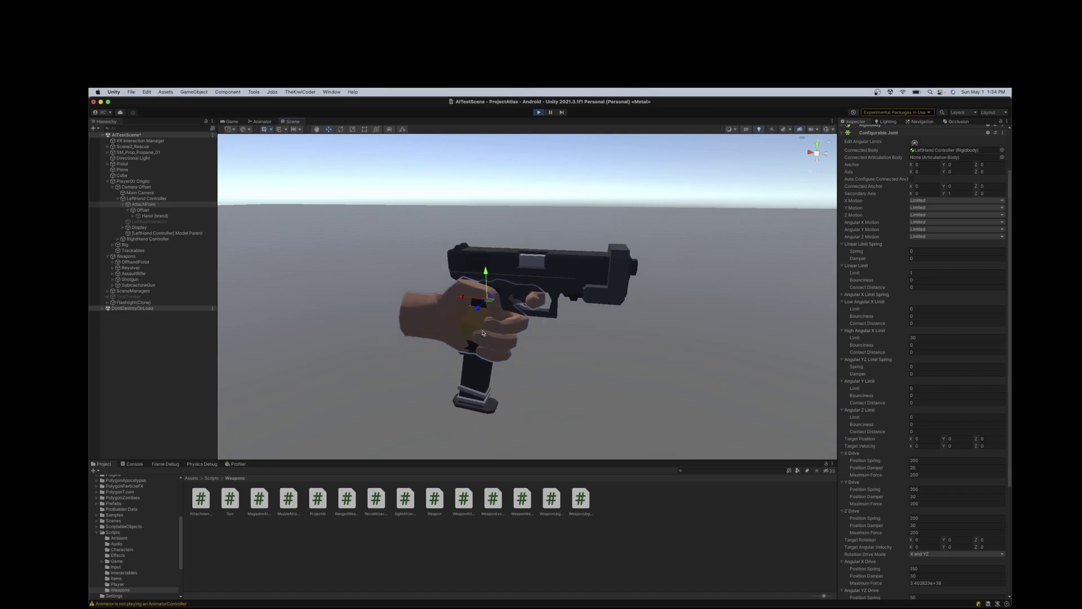
drag(513, 279, 517, 239)
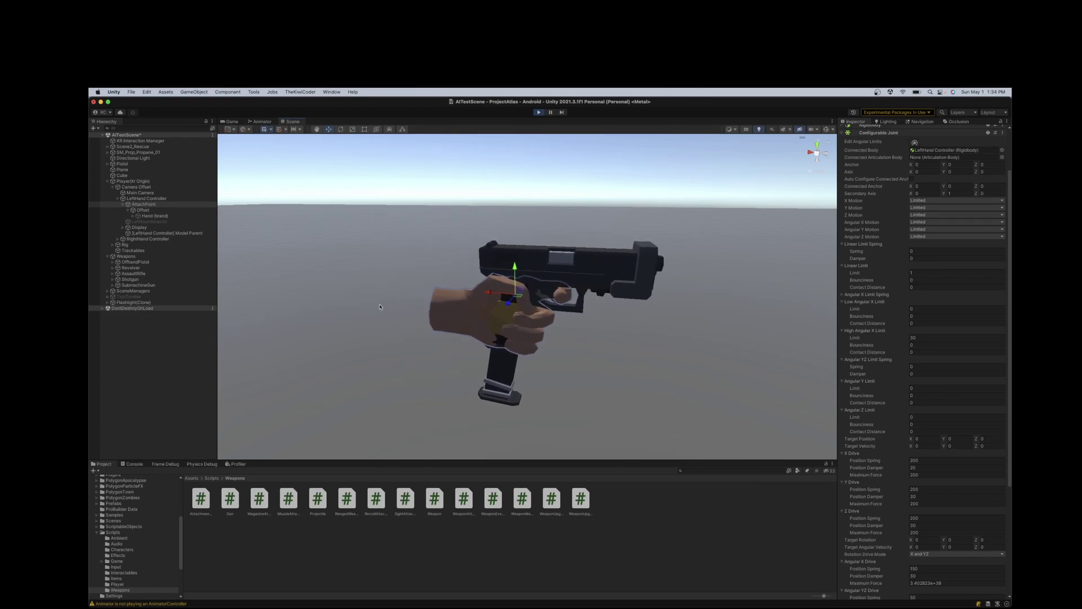
scroll(924, 389, down, 5)
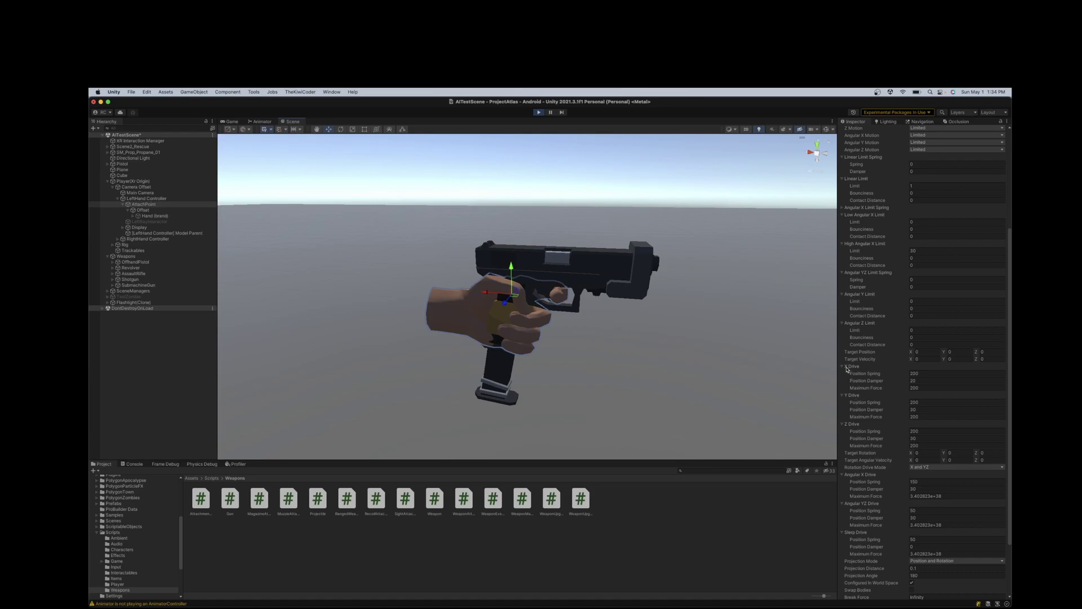
click(843, 366)
click(843, 367)
text(0)
drag(489, 296, 464, 290)
key(Return)
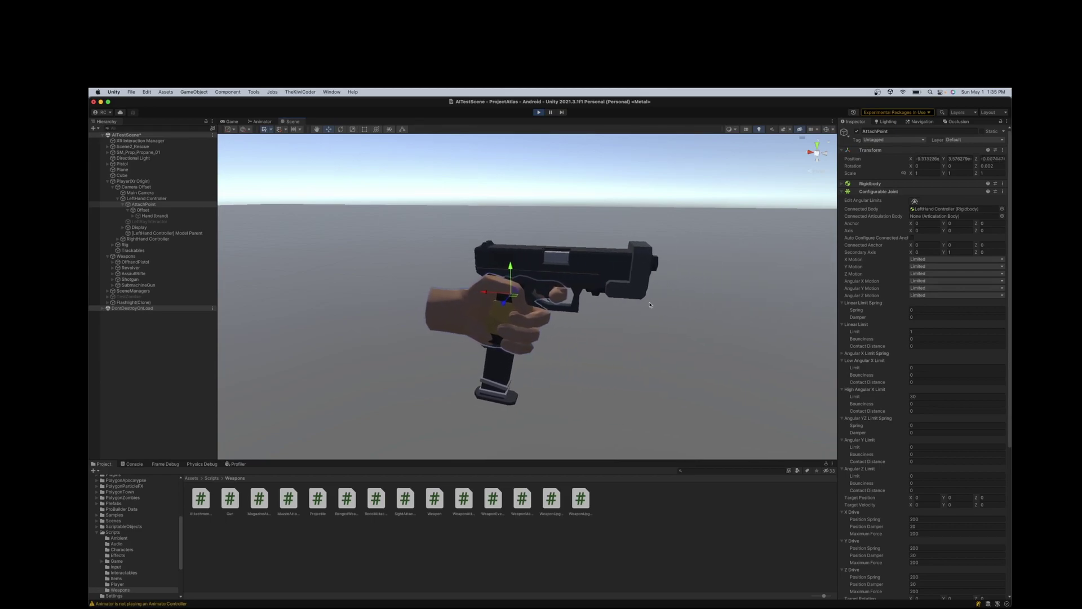
Step: Test an X Drive position spring of 0 on the AttachPoint joint, then restore it to 200
scroll(890, 426, down, 10)
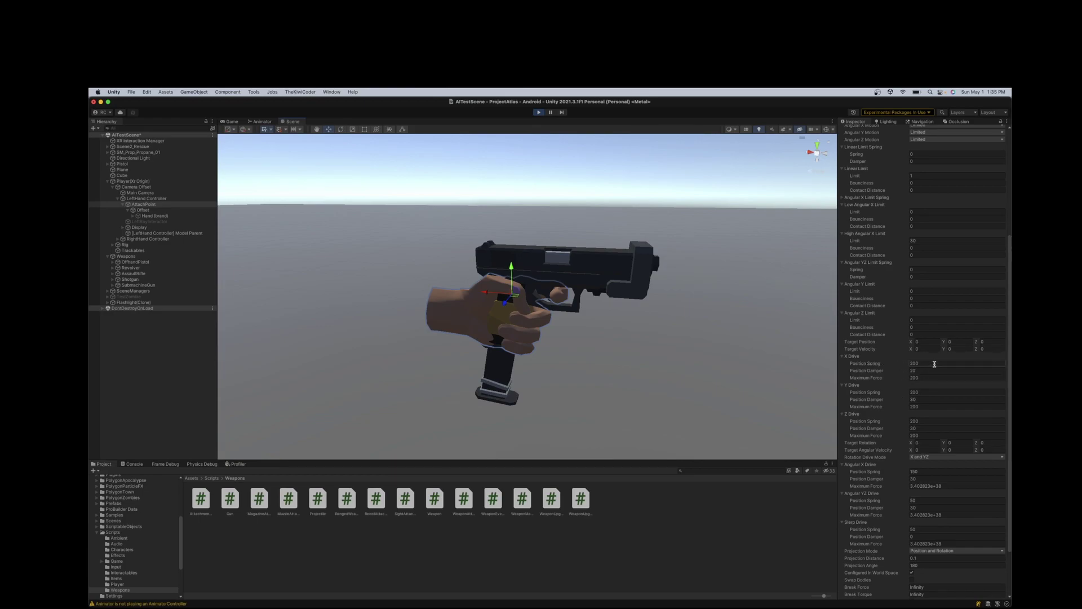
click(934, 364)
text(0)
mouse_move(488, 299)
mouse_down()
mouse_move(283, 300)
mouse_move(646, 295)
mouse_move(366, 307)
mouse_move(625, 328)
mouse_move(311, 313)
mouse_move(489, 315)
mouse_up()
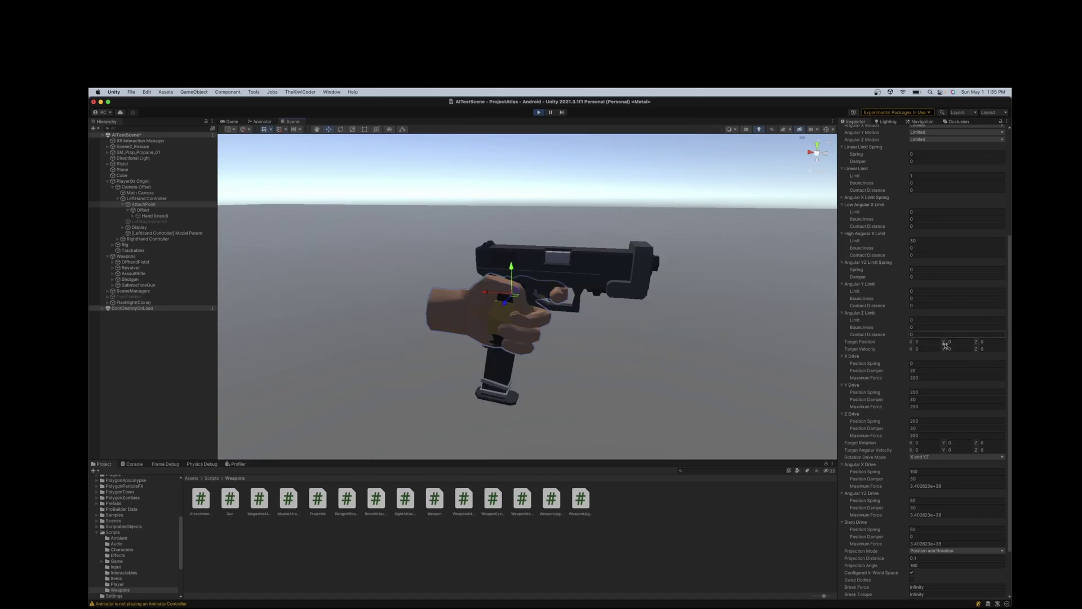
double_click(924, 362)
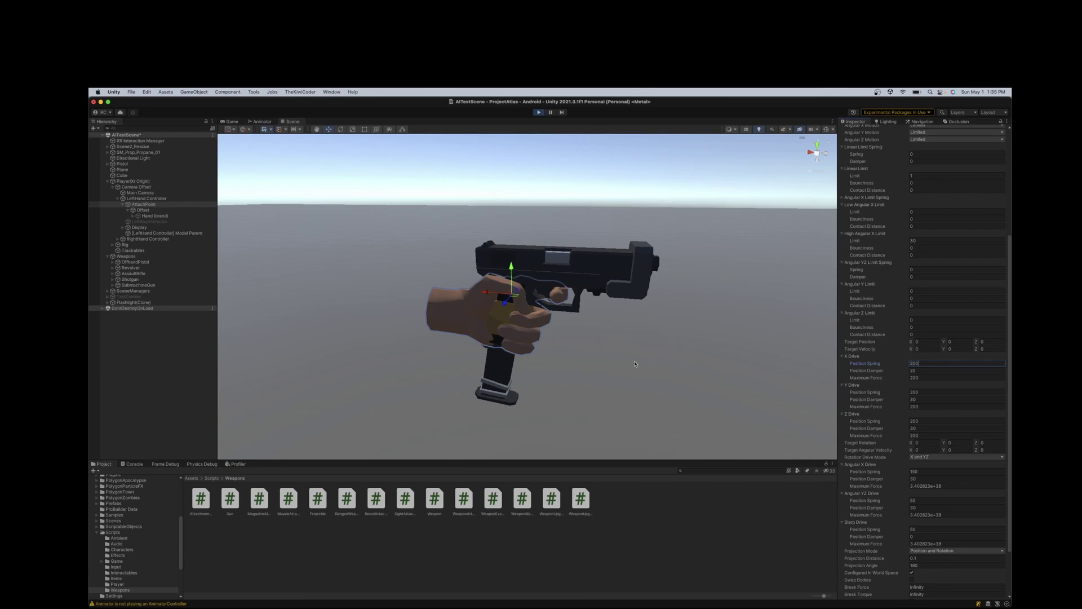
text(200)
key(Return)
Step: Try X Drive position springs of 2 and 1000, then set it back to 200
click(924, 362)
text(2)
key(Return)
text(000)
key(Return)
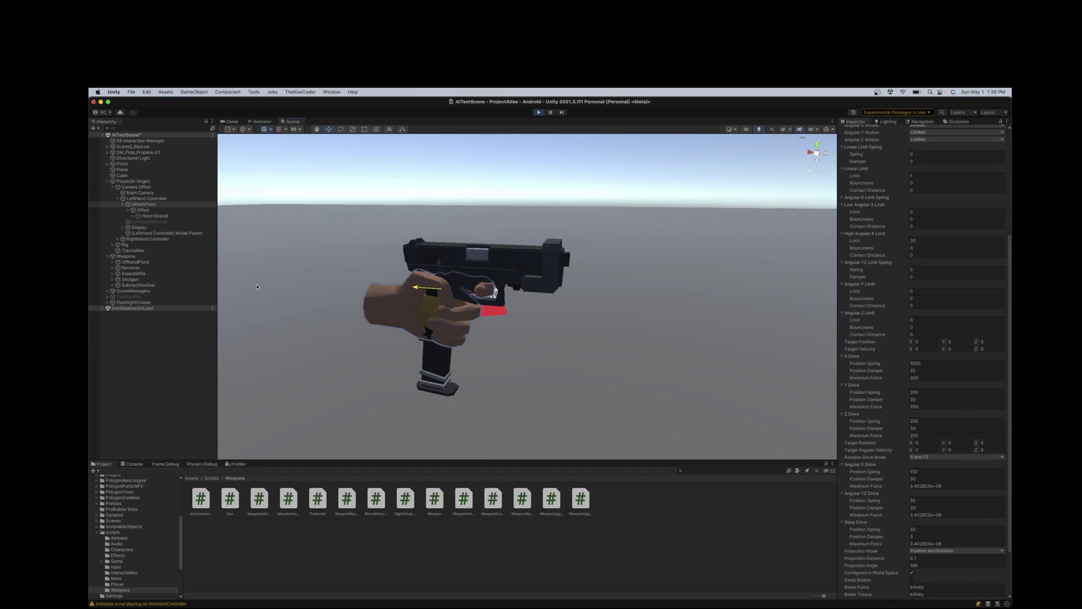
click(924, 361)
text(200)
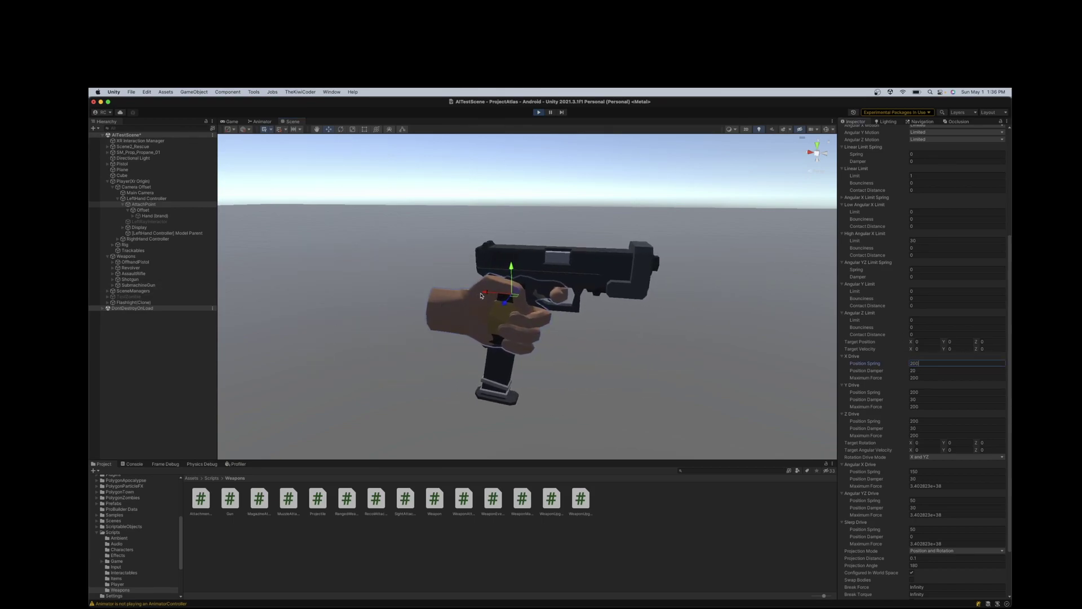
key(Return)
Step: Collapse the Z Drive and Y Drive foldouts and move the hand to test the joint
click(844, 415)
click(842, 385)
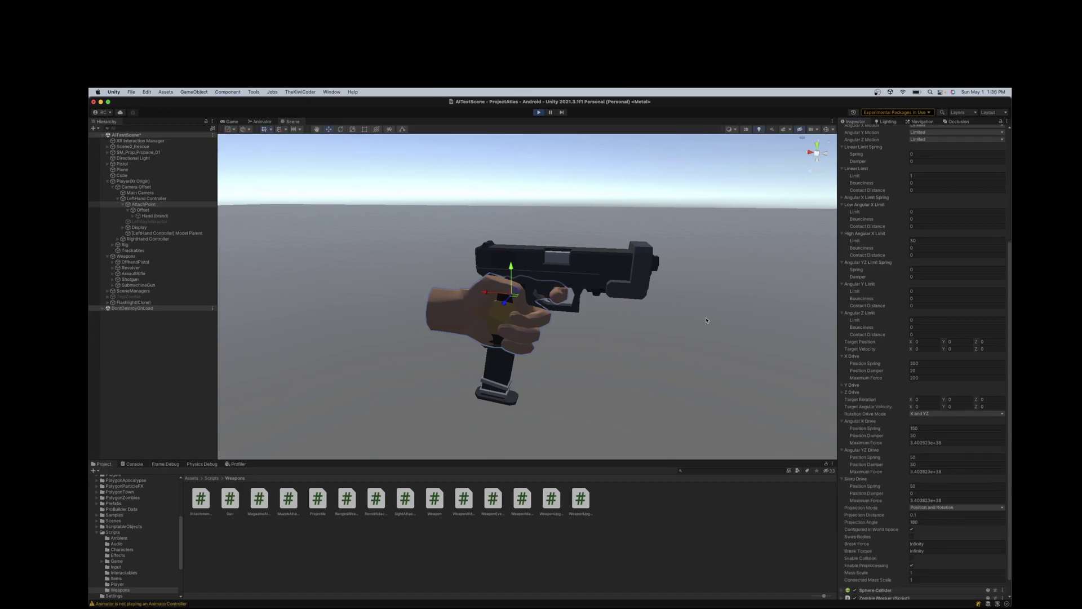
mouse_move(510, 267)
mouse_down()
mouse_move(511, 236)
mouse_move(511, 267)
mouse_up()
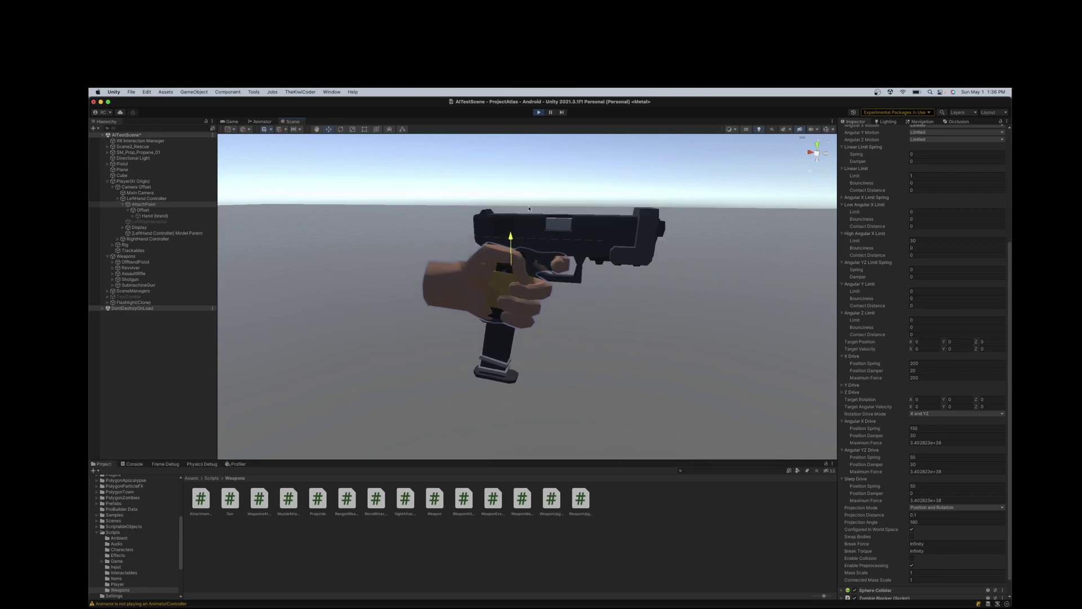
Step: Rotate the LeftHand Controller and frame it to watch the held pistol follow
scroll(958, 417, down, 2)
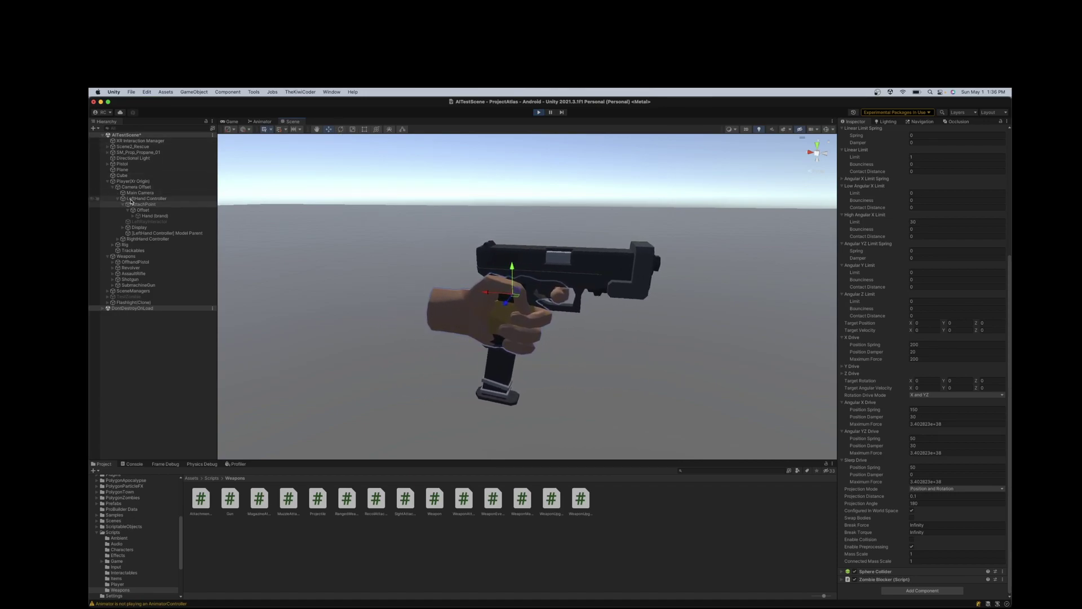
click(146, 198)
click(340, 129)
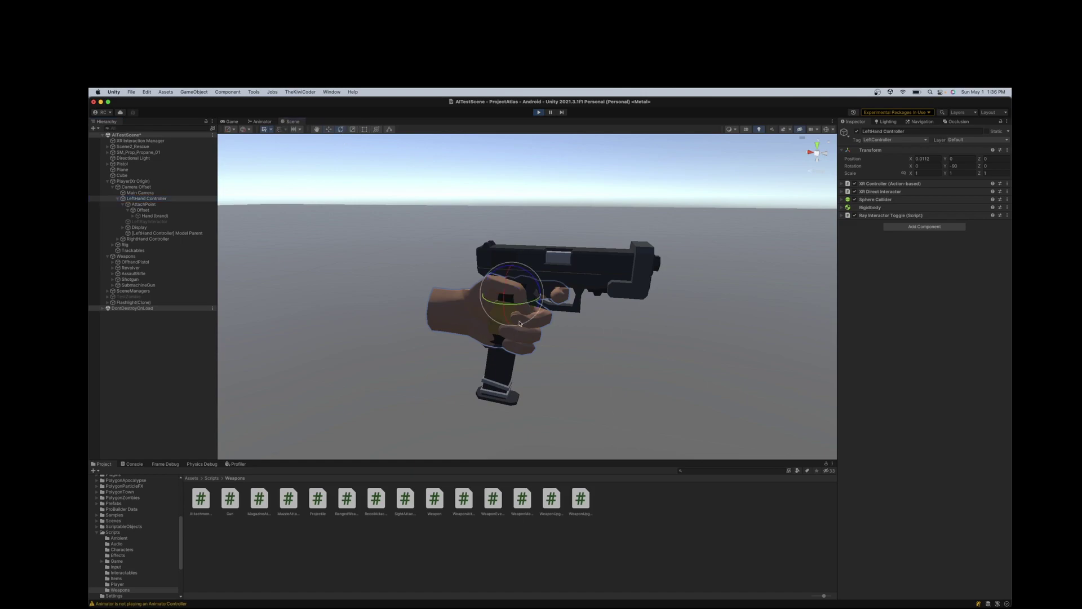
drag(509, 295, 625, 288)
key(f)
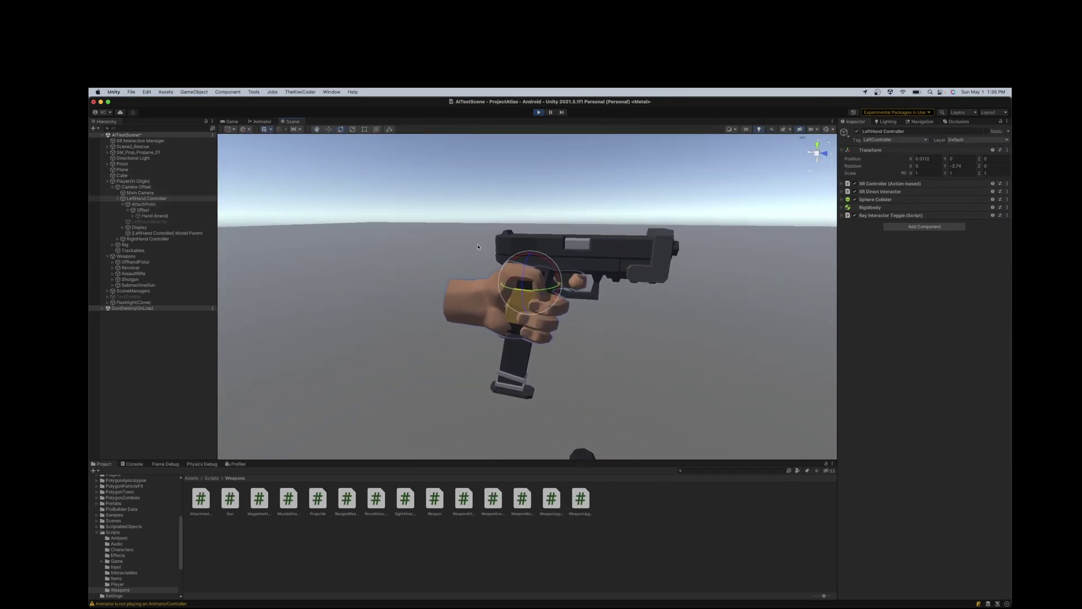
drag(523, 261, 484, 257)
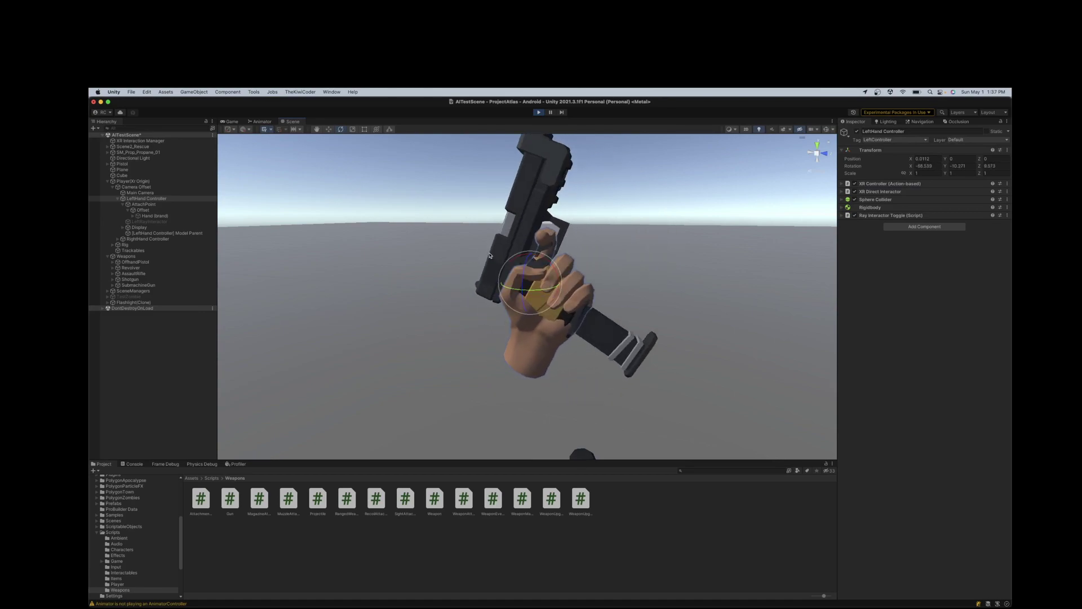
mouse_move(546, 262)
mouse_down()
mouse_move(567, 337)
mouse_move(558, 251)
mouse_move(558, 279)
mouse_up()
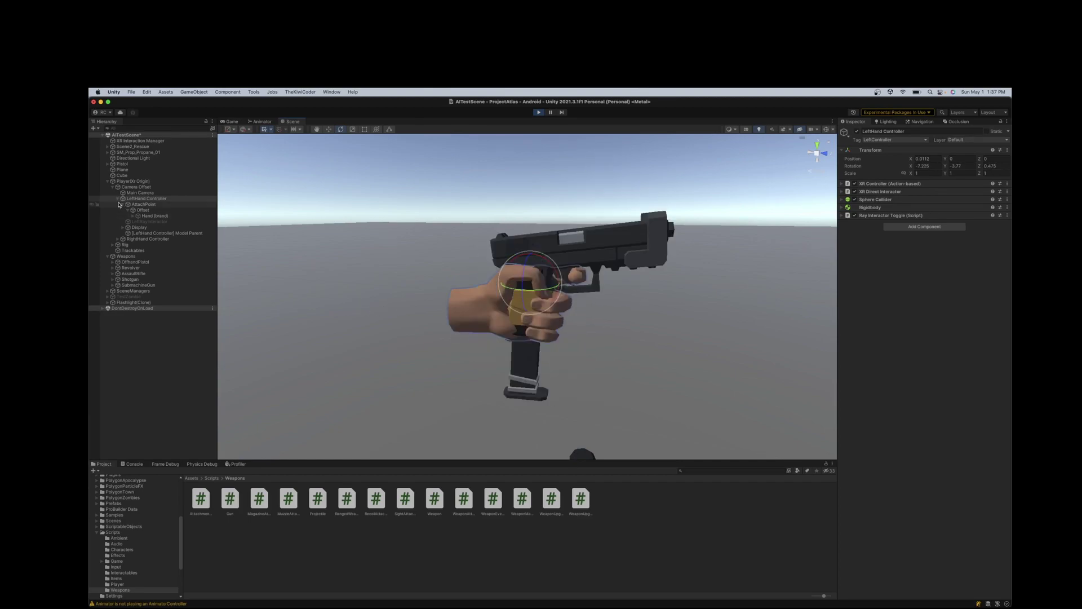
Step: Rotate the LeftHand Controller once more, then undo back to the level pose
click(136, 205)
click(146, 198)
drag(530, 263, 536, 285)
key(super+z)
Step: Tilt the AttachPoint slightly and scroll to its Angular X Drive settings (spring 100, damper 30)
click(128, 204)
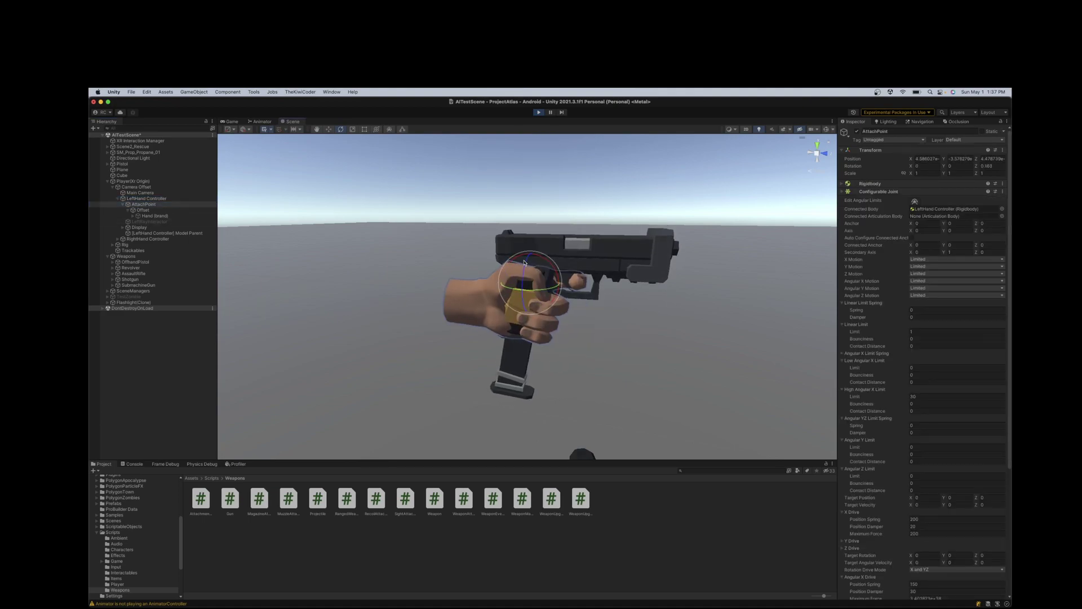
drag(495, 255, 525, 261)
scroll(951, 458, down, 8)
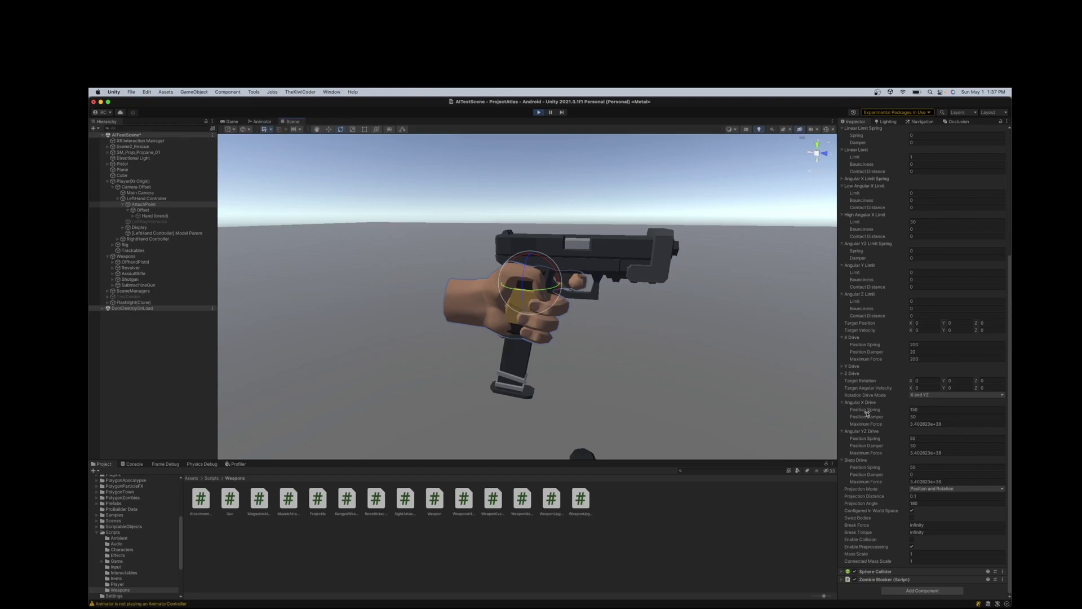
Step: Raise the Angular YZ Drive position spring to 150 and rotate the hand to test the stiffer grip
drag(520, 277, 569, 214)
click(950, 438)
text(150)
key(Tab)
key(Return)
drag(556, 273, 528, 277)
key(w)
click(916, 467)
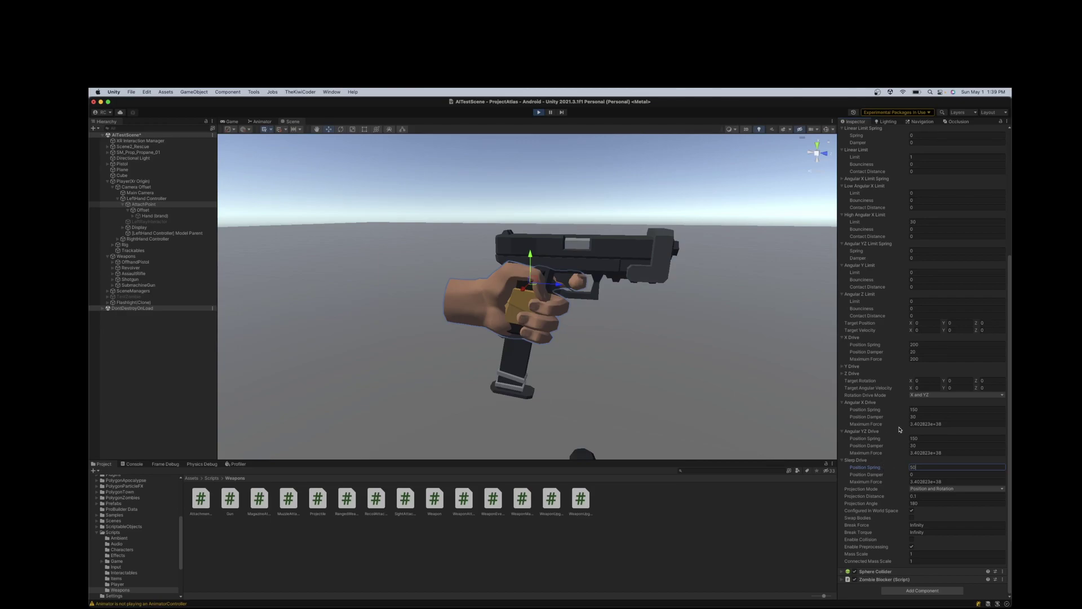
scroll(900, 429, up, 10)
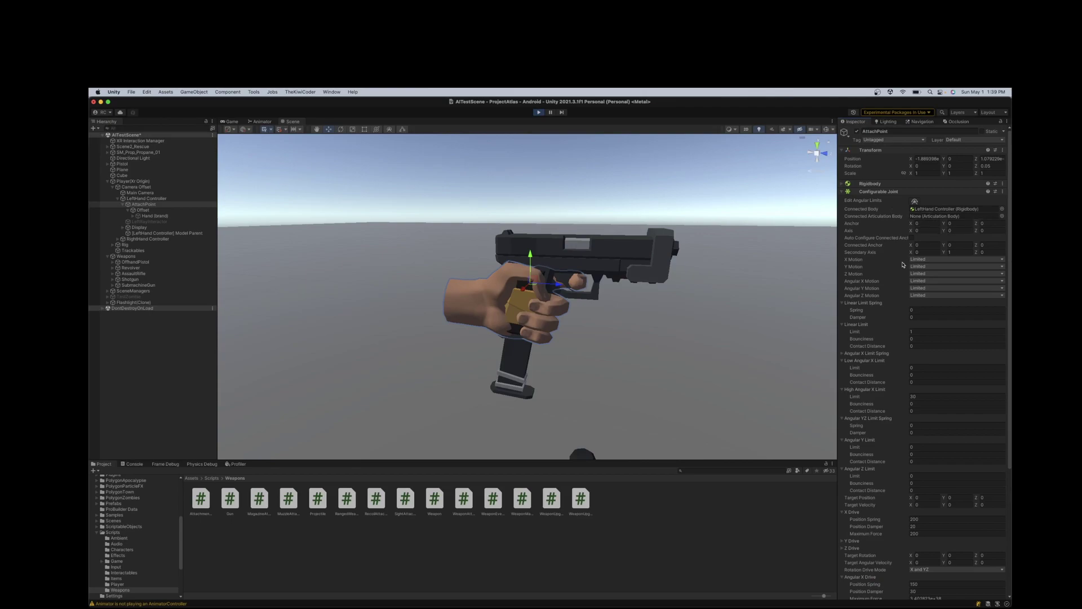
Step: Check the LeftHand Controller's XR Direct Interactor attach transform, which points to AttachPoint
click(146, 199)
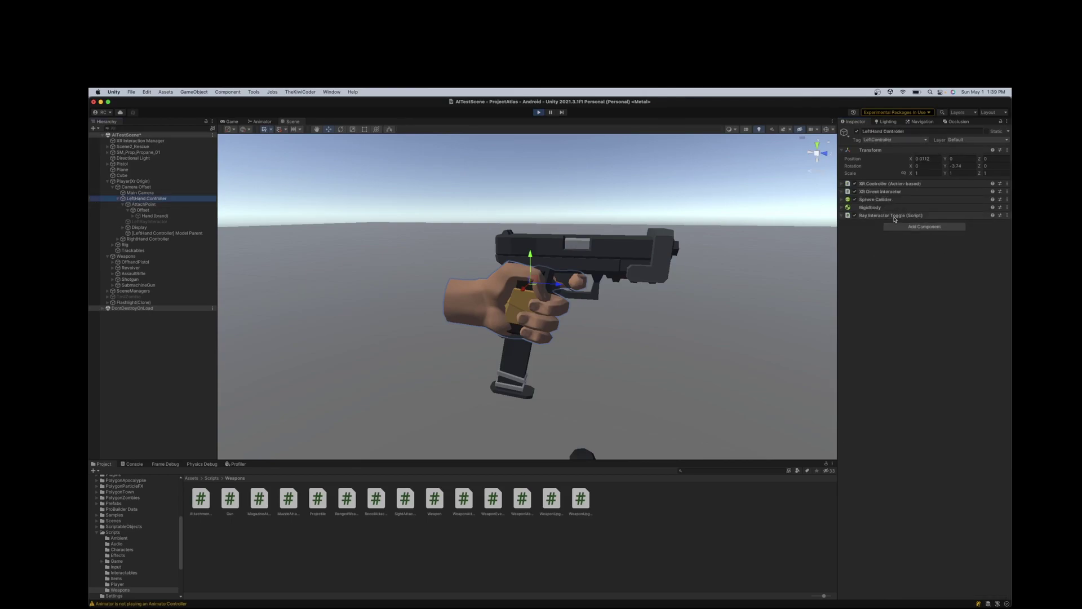
click(841, 191)
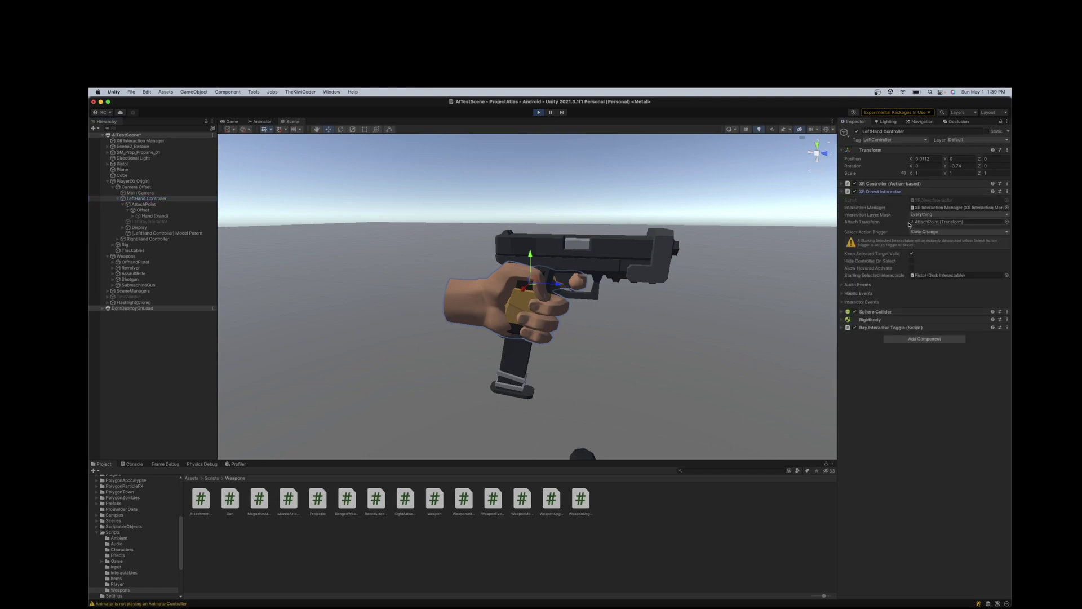
click(927, 222)
double_click(928, 222)
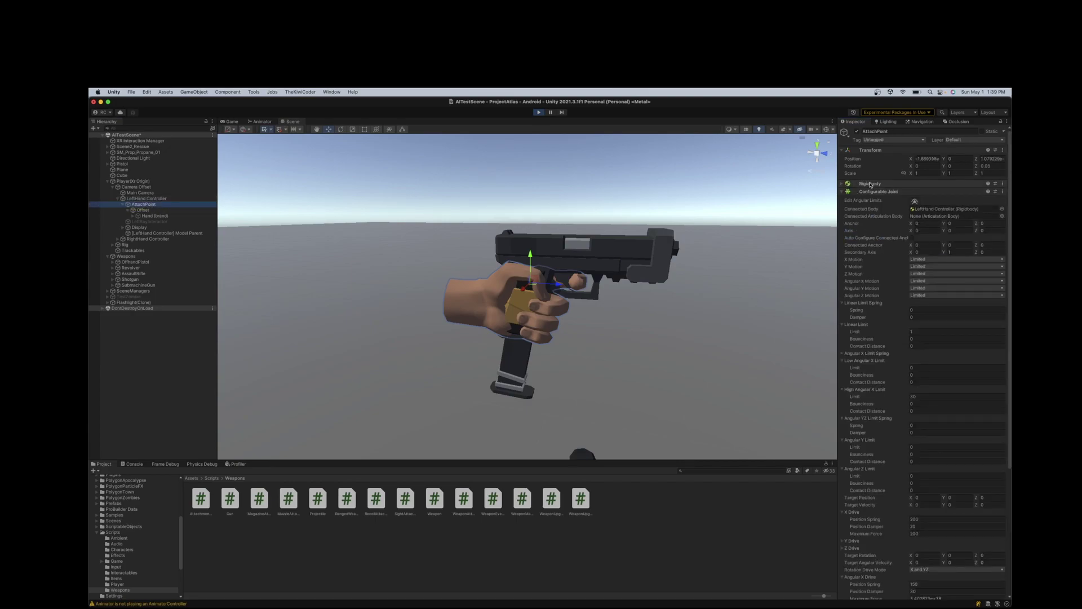
Step: Inspect the joint's connected LeftHand Controller Rigidbody, then return to AttachPoint's drive settings
click(952, 208)
click(144, 199)
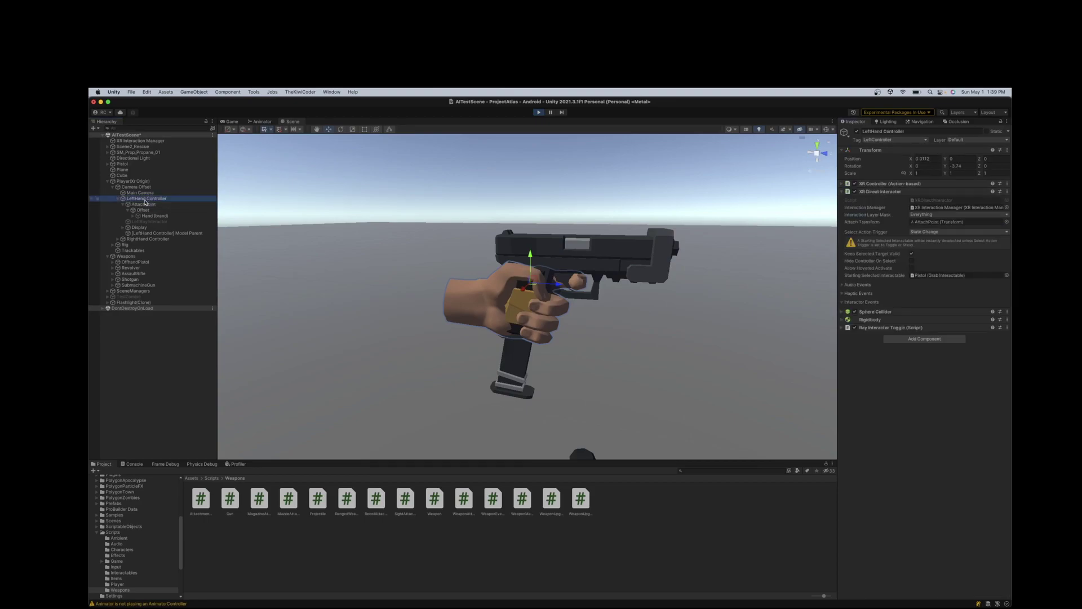
click(841, 321)
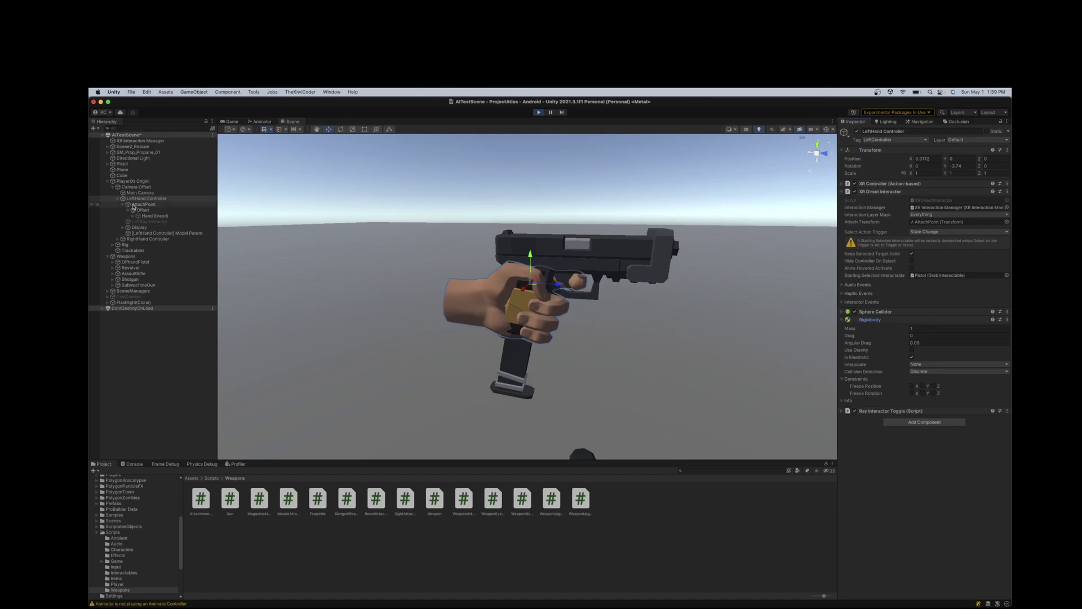
click(136, 204)
scroll(951, 458, down, 5)
scroll(951, 458, down, 5)
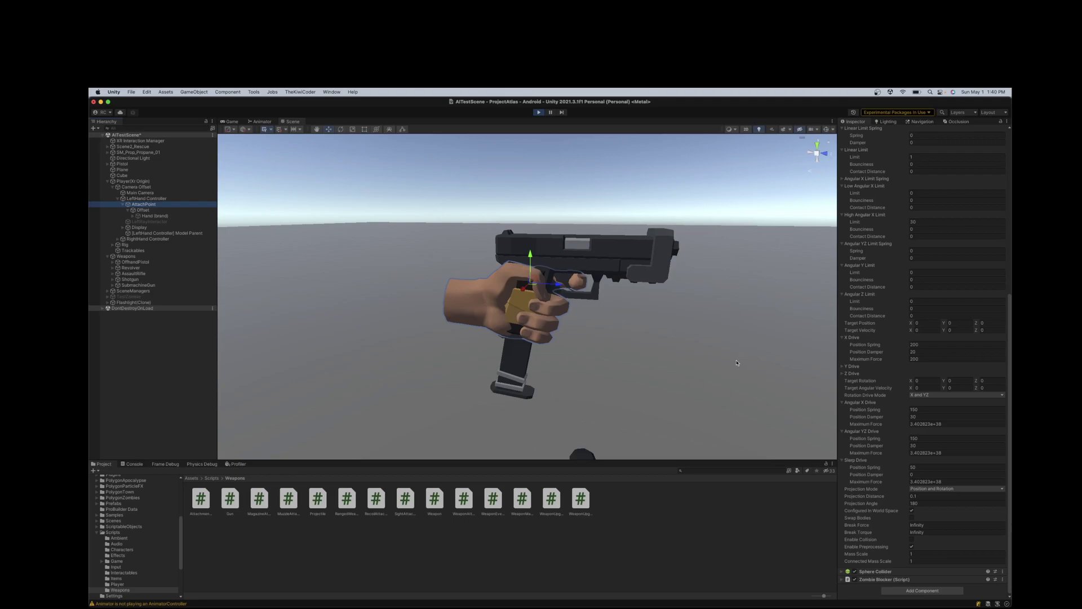
Step: Examine Gun.cs line 348's recoil AddForce call using ForceMode.Impulse
click(638, 591)
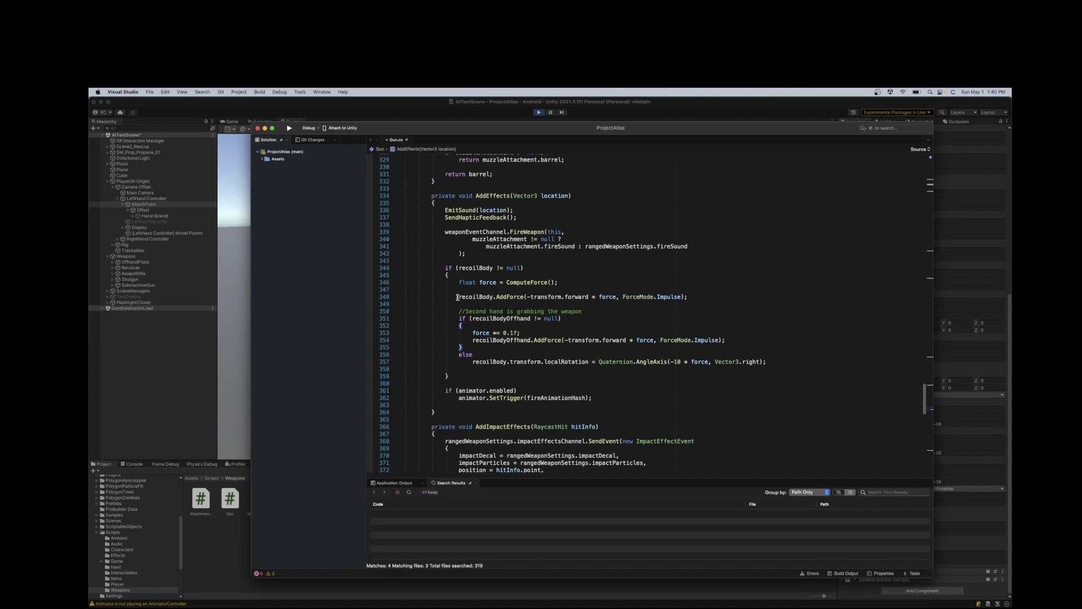
drag(457, 297, 731, 299)
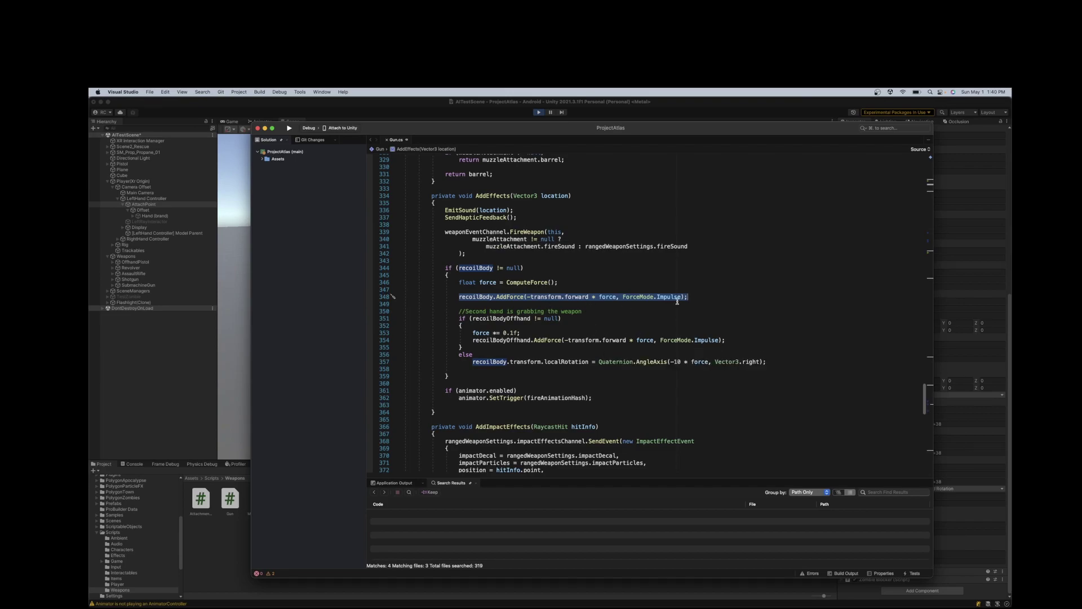
mouse_move(678, 298)
click(532, 304)
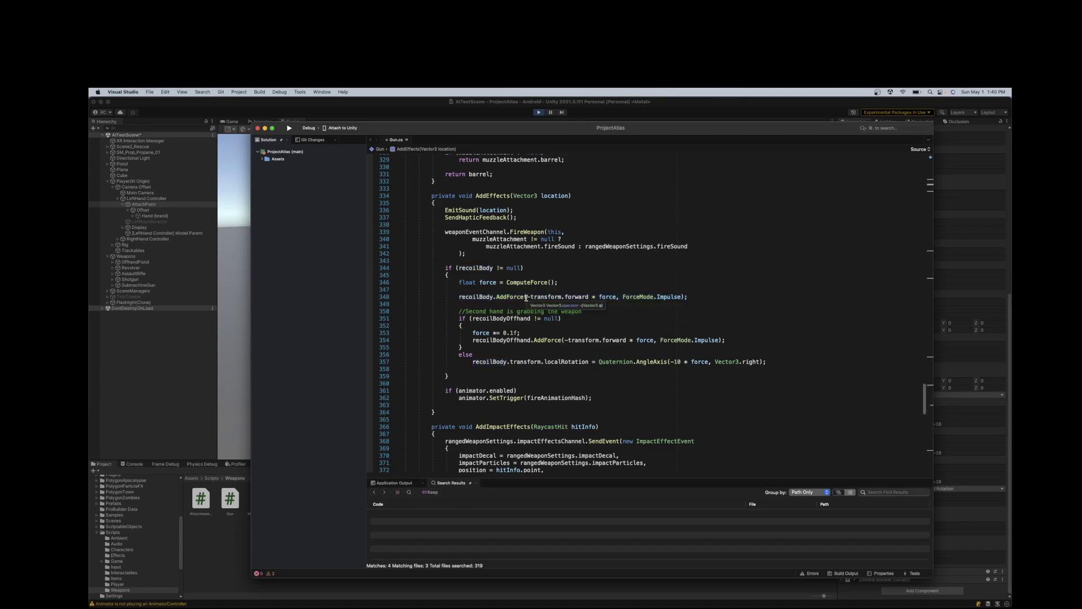
click(632, 313)
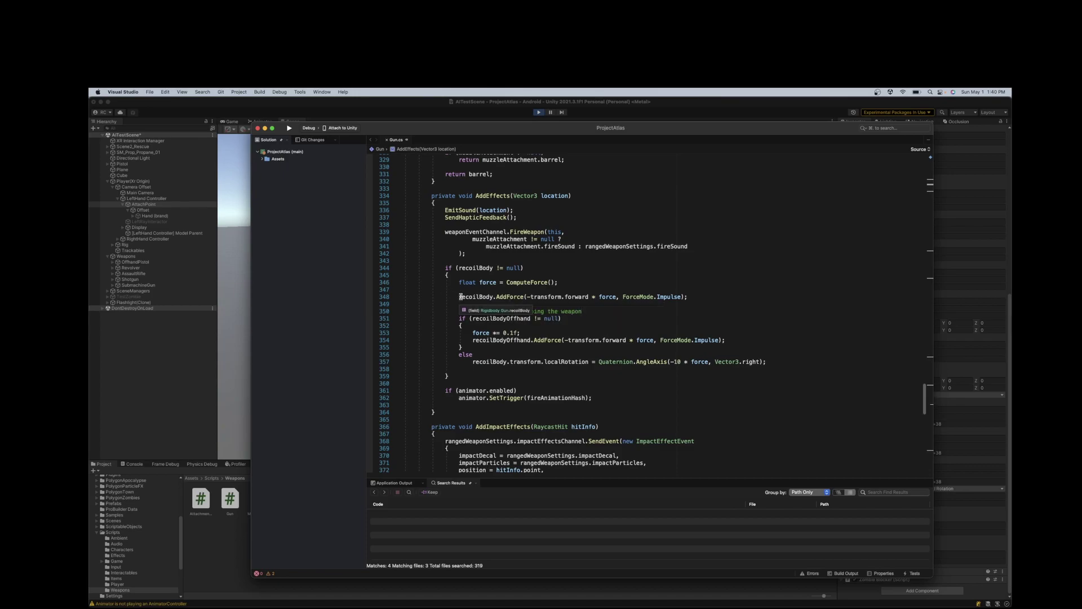
drag(459, 297, 697, 303)
Step: Pull the AttachPoint sideways in the Scene view to test the joint, then return to Gun.cs
click(672, 108)
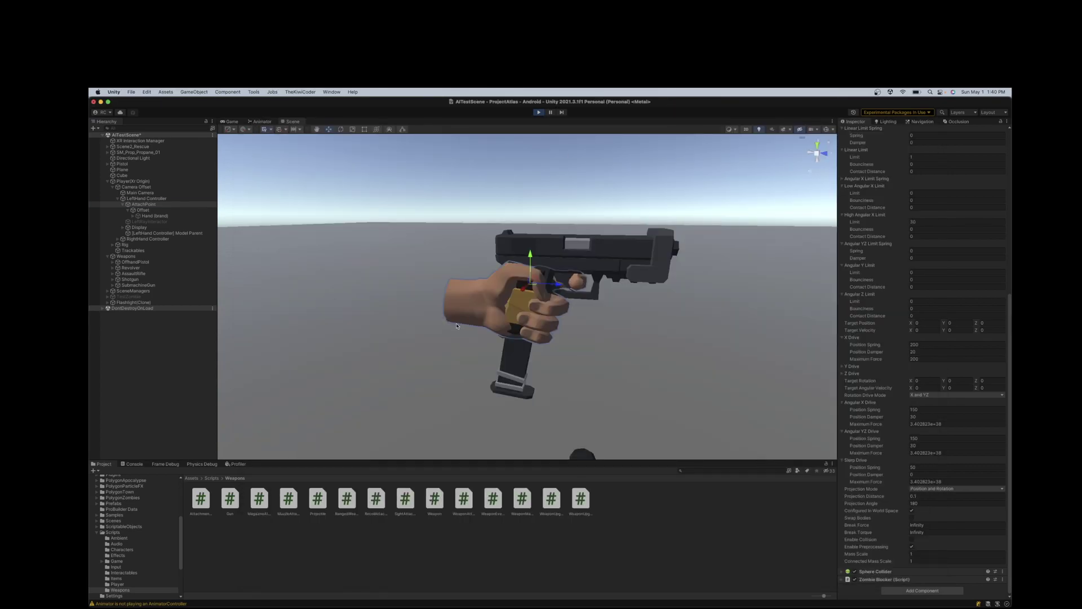
drag(563, 289, 326, 265)
mouse_move(702, 604)
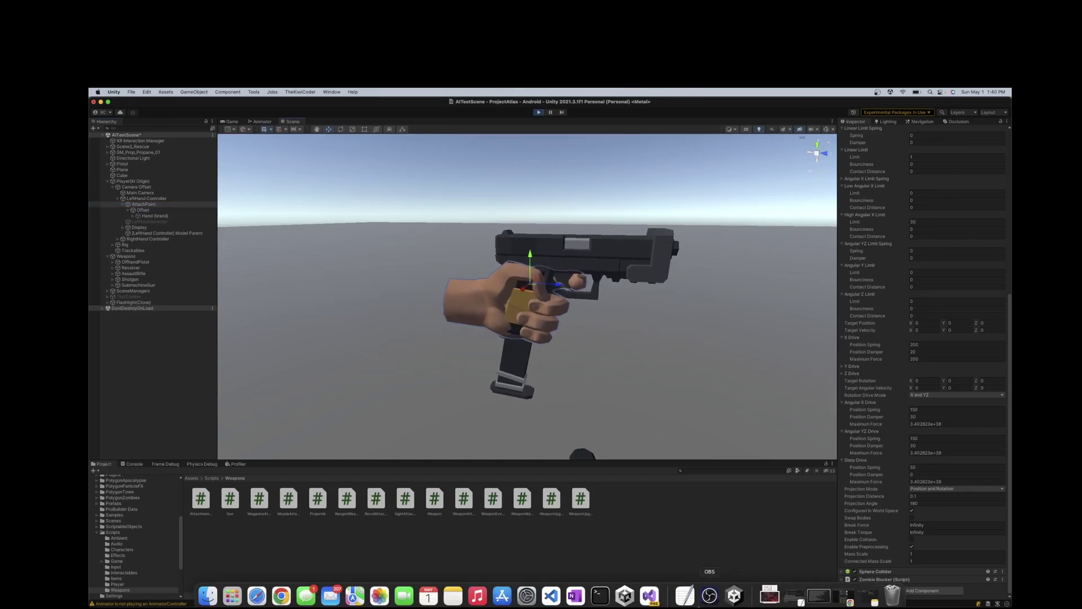
click(649, 592)
Step: Inspect line 357's Quaternion.AngleAxis(-10 * force, Vector3.right) recoil rotation and where force is used
click(606, 308)
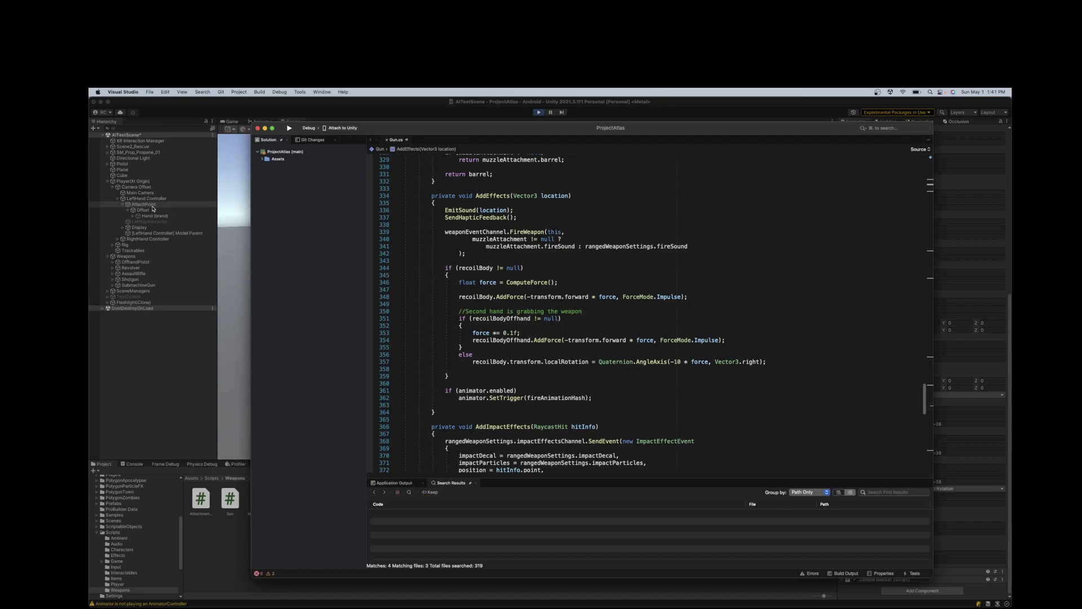
drag(472, 361, 767, 361)
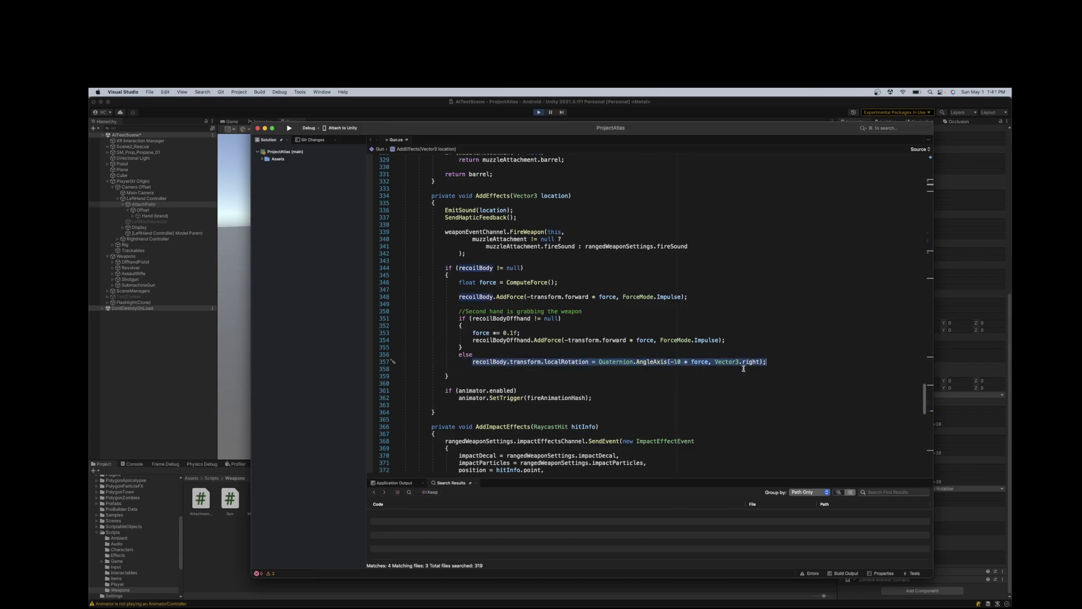
mouse_move(748, 362)
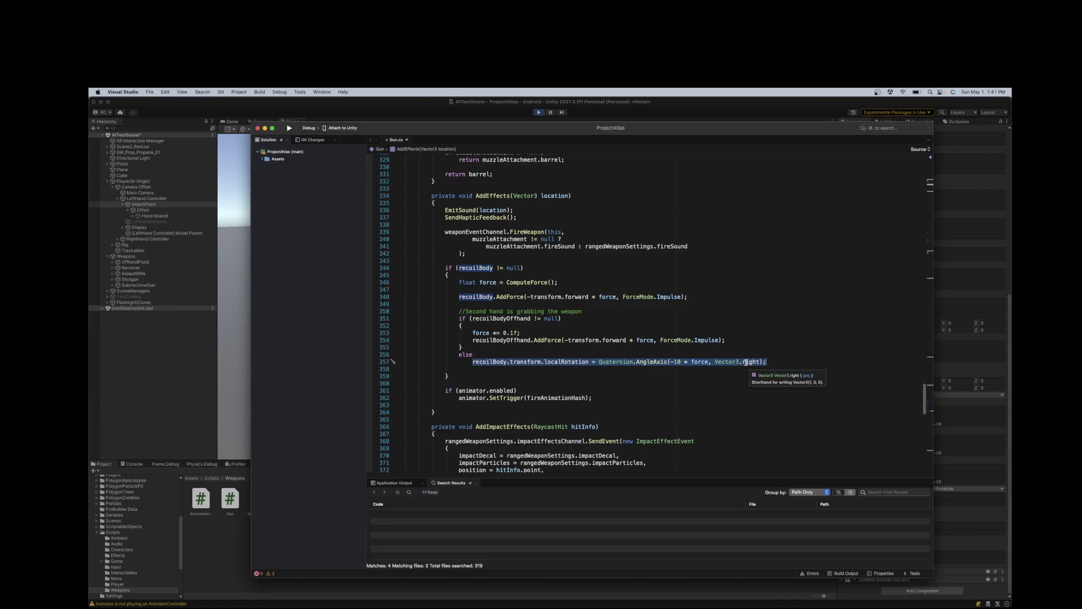
click(699, 347)
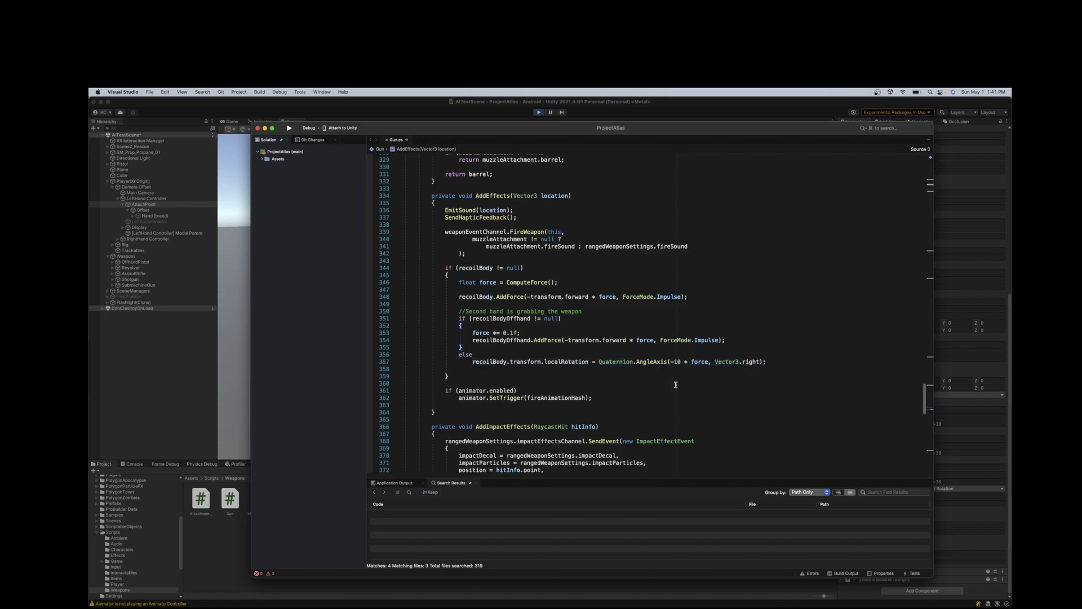
drag(670, 361, 682, 362)
click(607, 297)
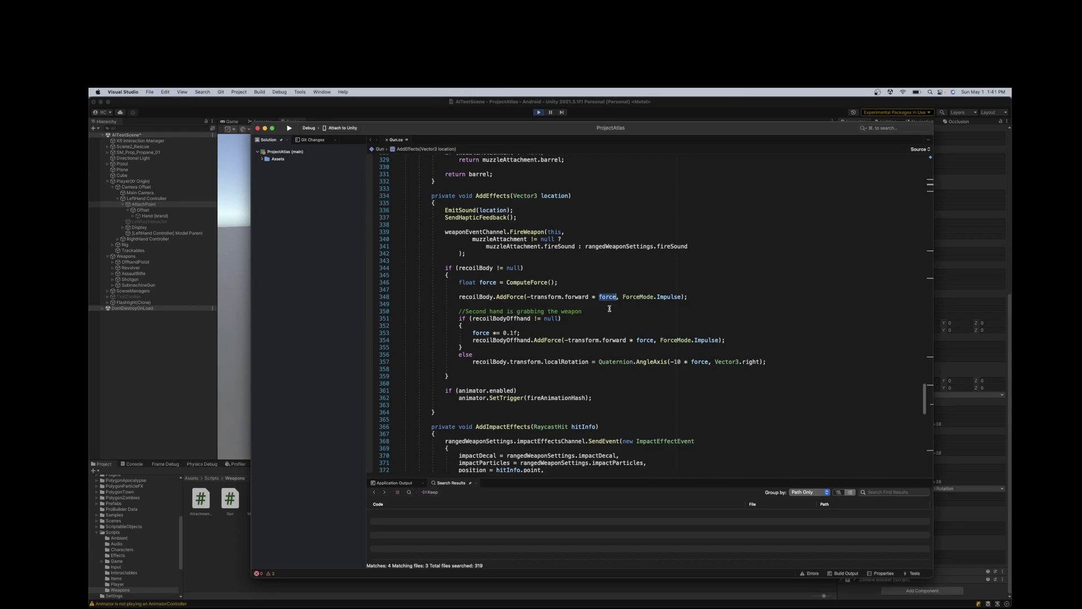
click(581, 348)
Step: Nudge the AttachPoint along X to check it springs back, then scroll to its drive settings
click(186, 364)
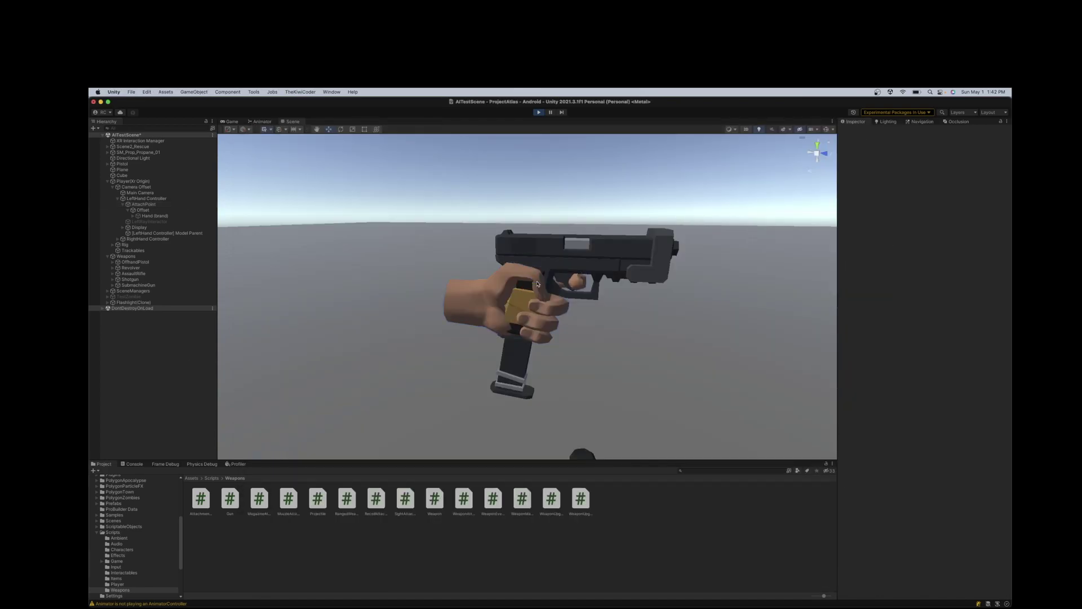
click(96, 204)
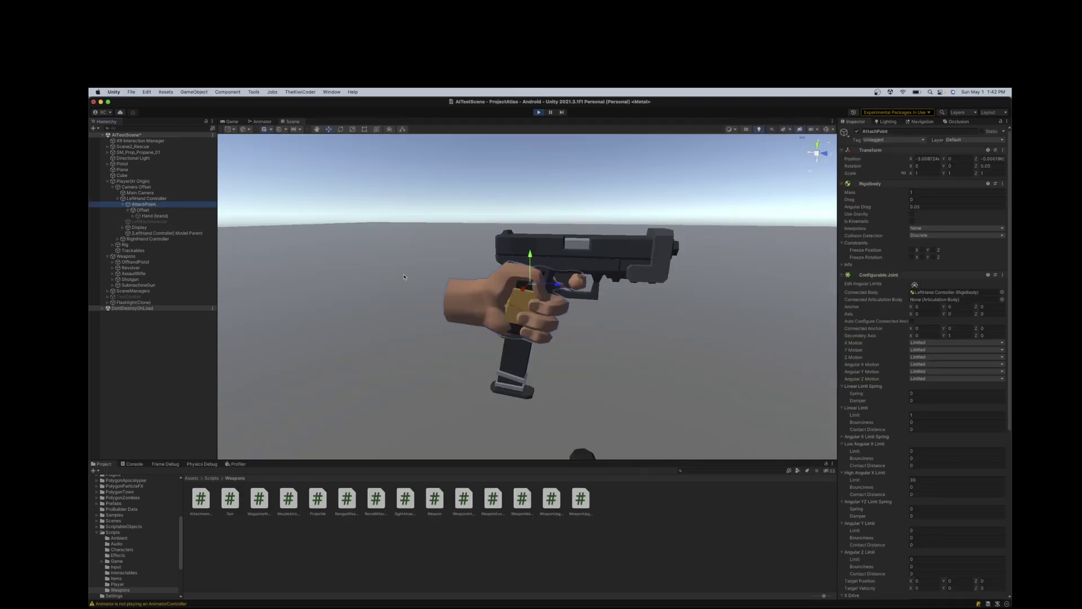
mouse_move(562, 289)
mouse_down()
mouse_move(551, 288)
mouse_move(562, 288)
mouse_up()
alt+drag(580, 301, 599, 295)
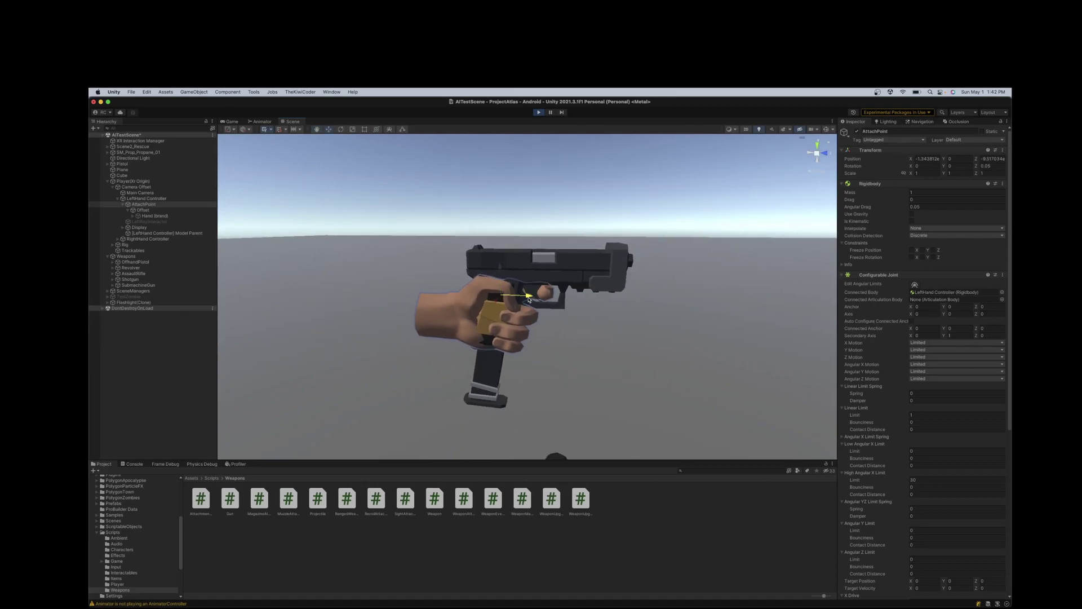
scroll(900, 398, down, 8)
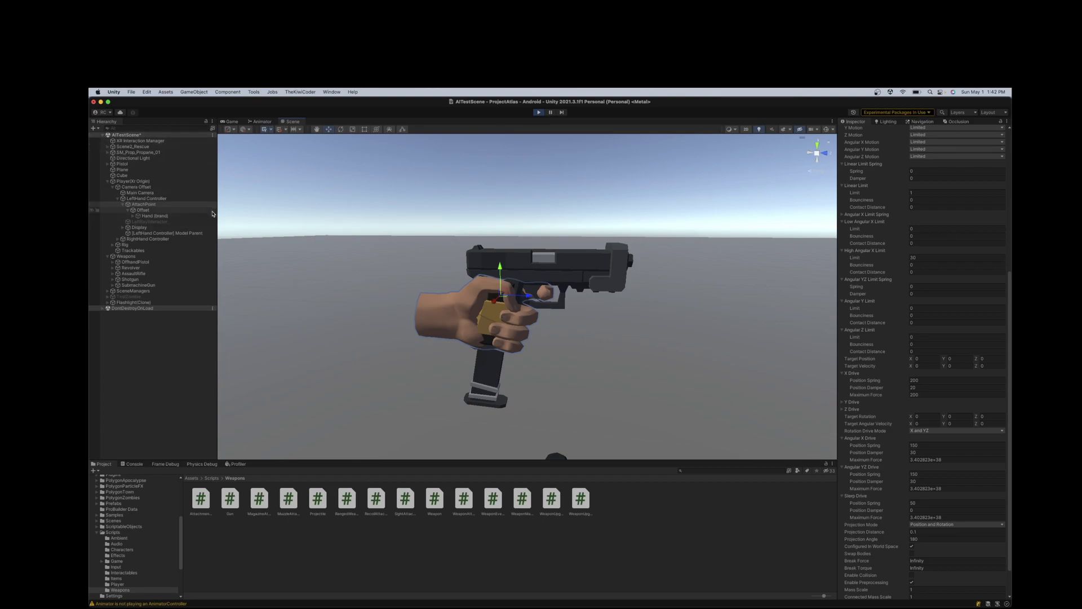
Step: Expand Pistol to select its Barrel child and view it closely, then reselect AttachPoint
click(586, 276)
click(108, 164)
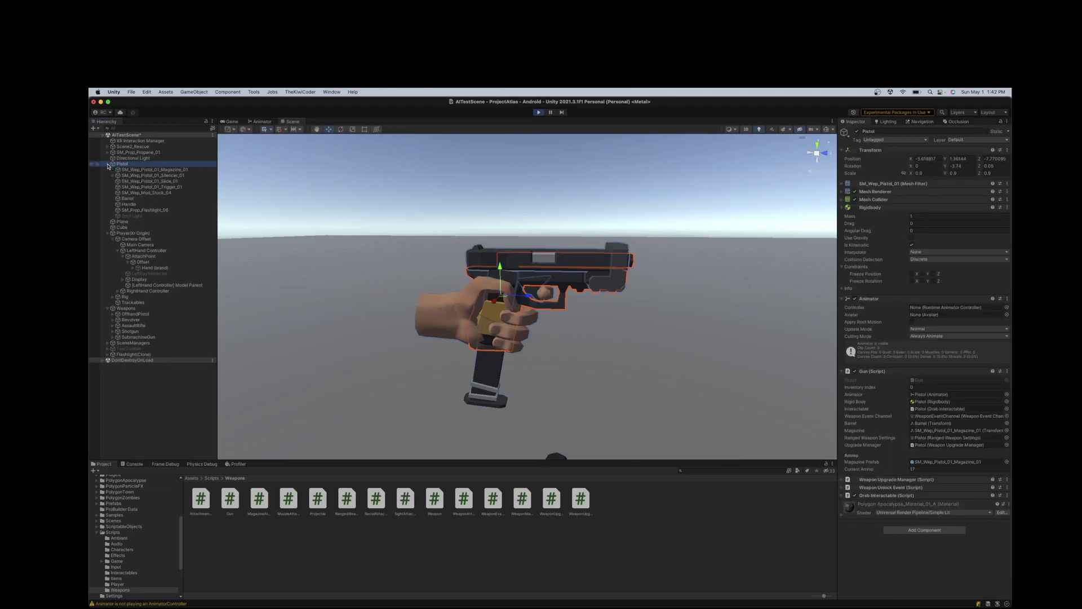
click(129, 198)
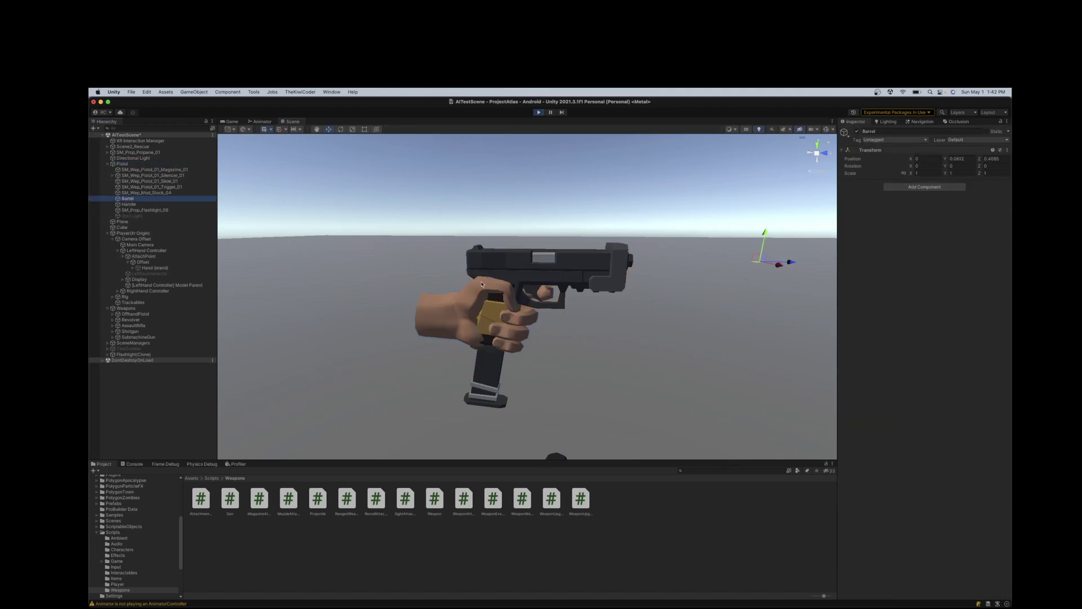
alt+drag(539, 282, 548, 274)
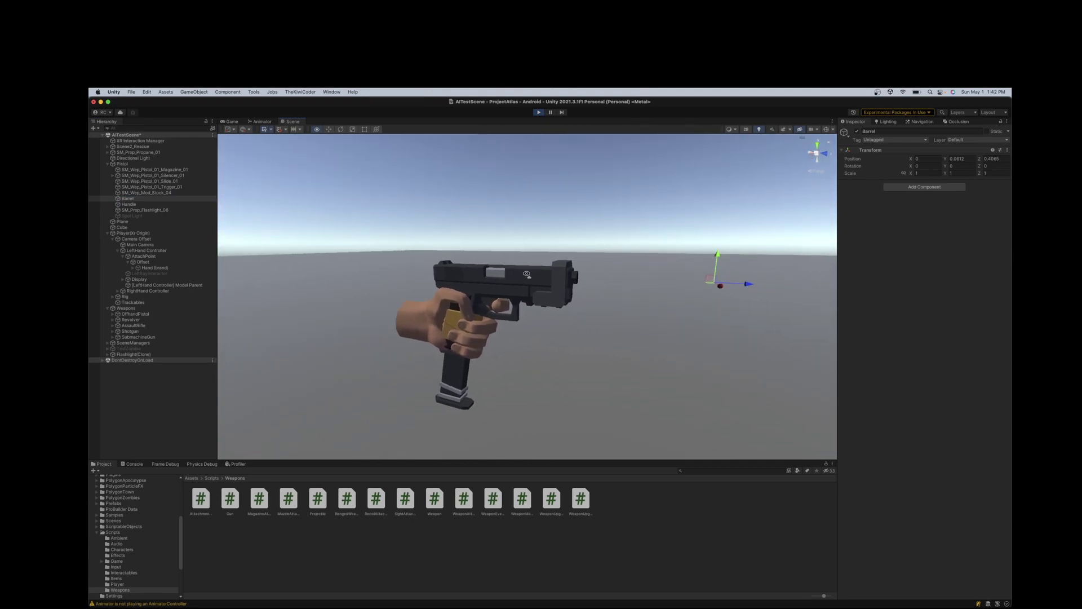
scroll(548, 274, up, 3)
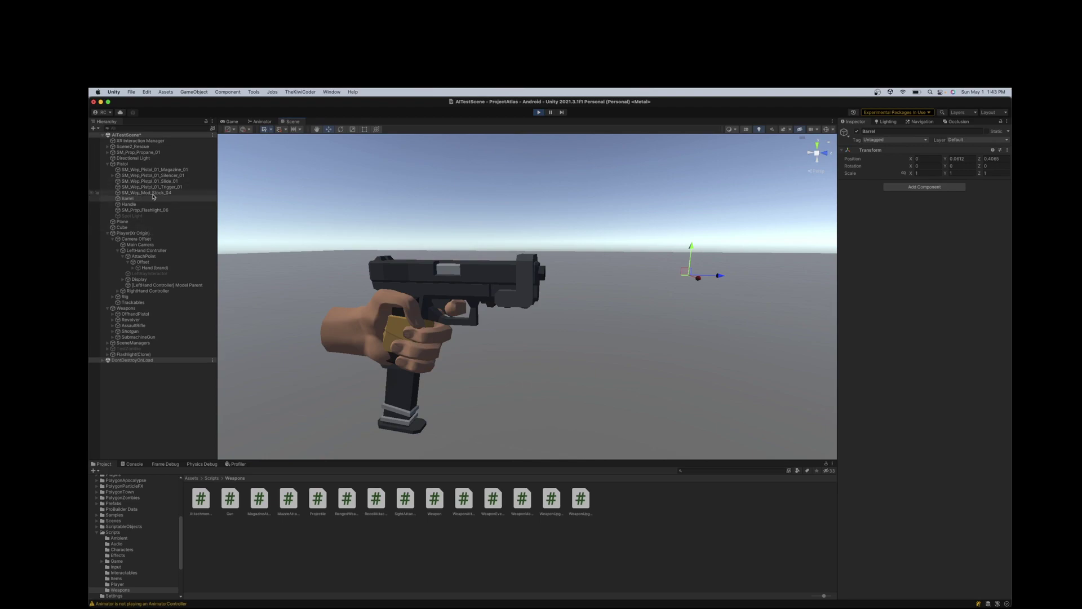
click(146, 257)
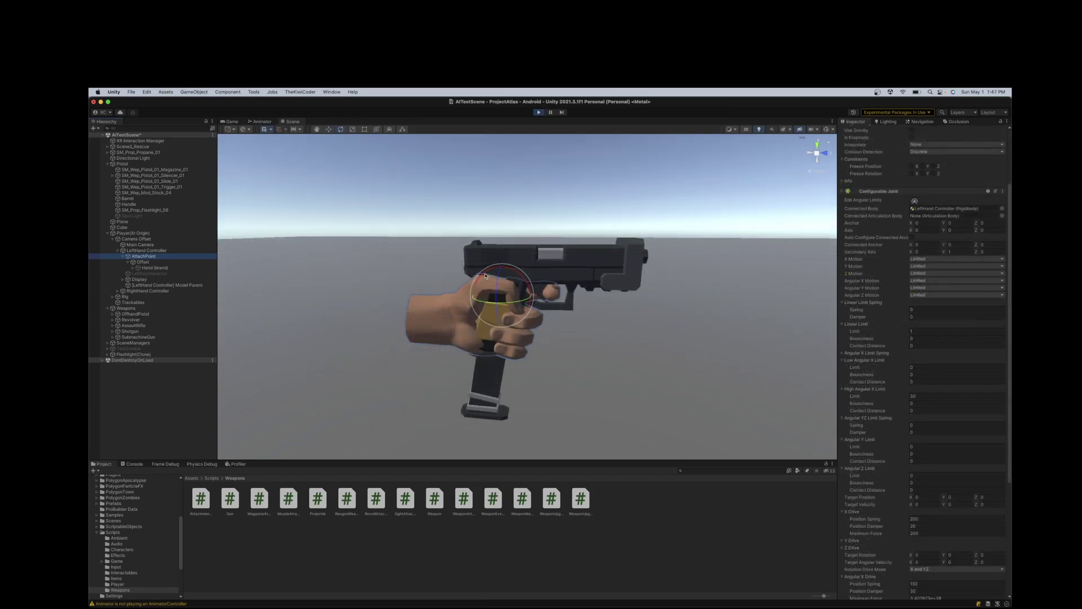
Step: Turn the AttachPoint slightly so the left hand holds the pistol further to the right
drag(485, 275, 526, 283)
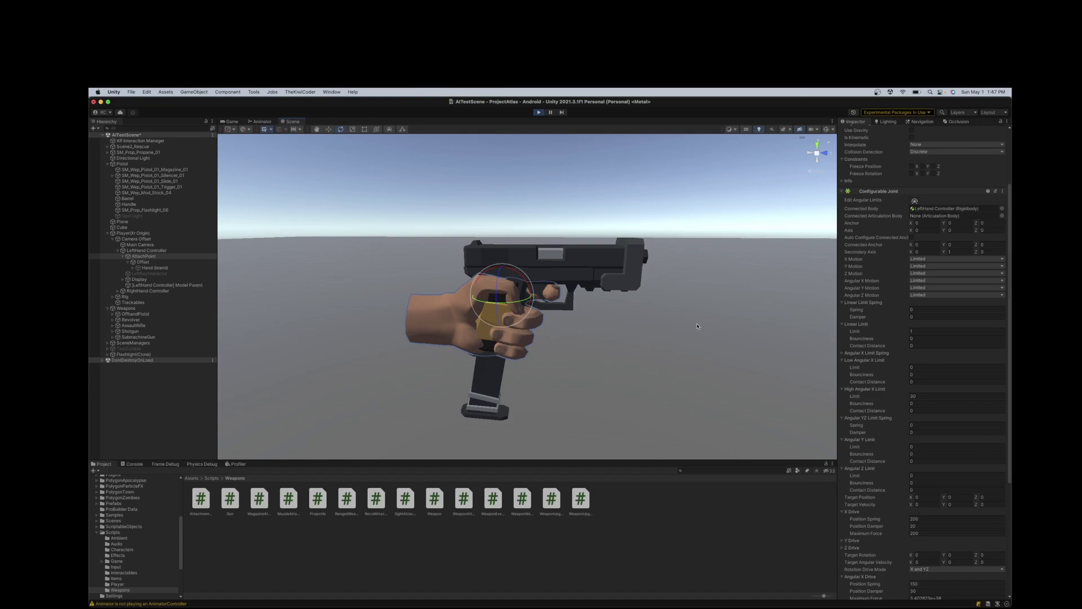